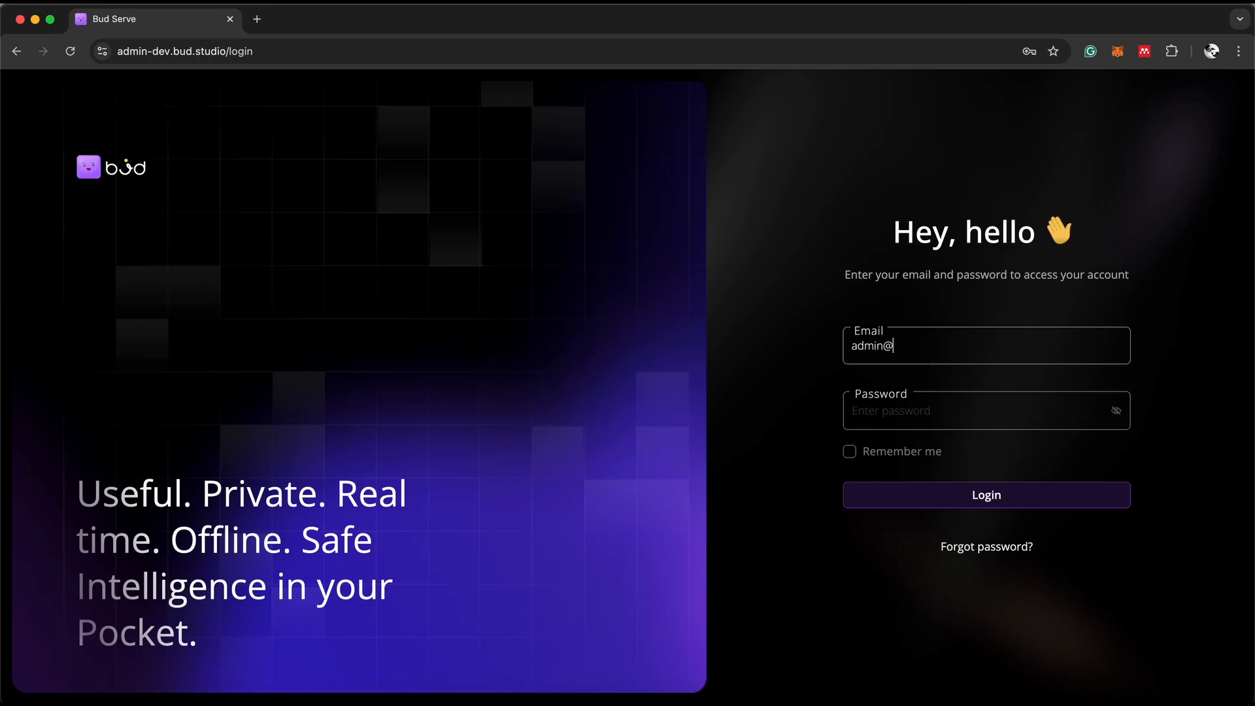
Log in with the admin e-mail address and the account password
text(io)
key(Tab)
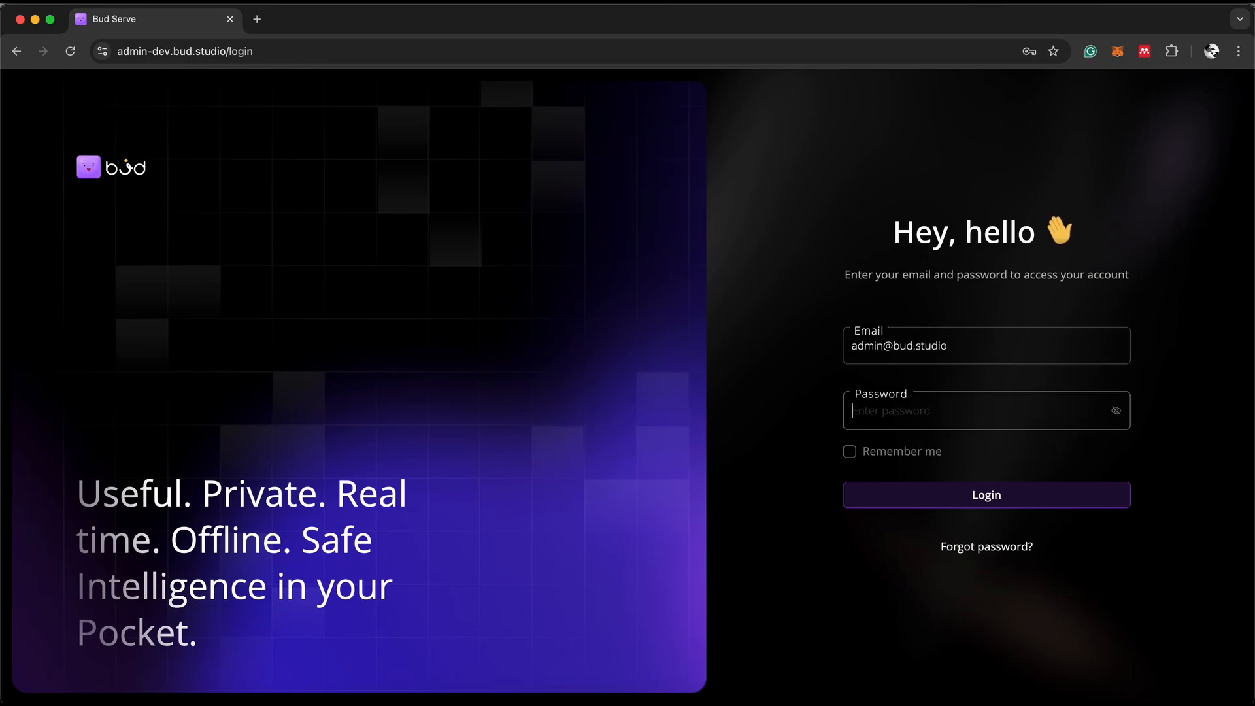
text(•••••••••••••••)
click(986, 495)
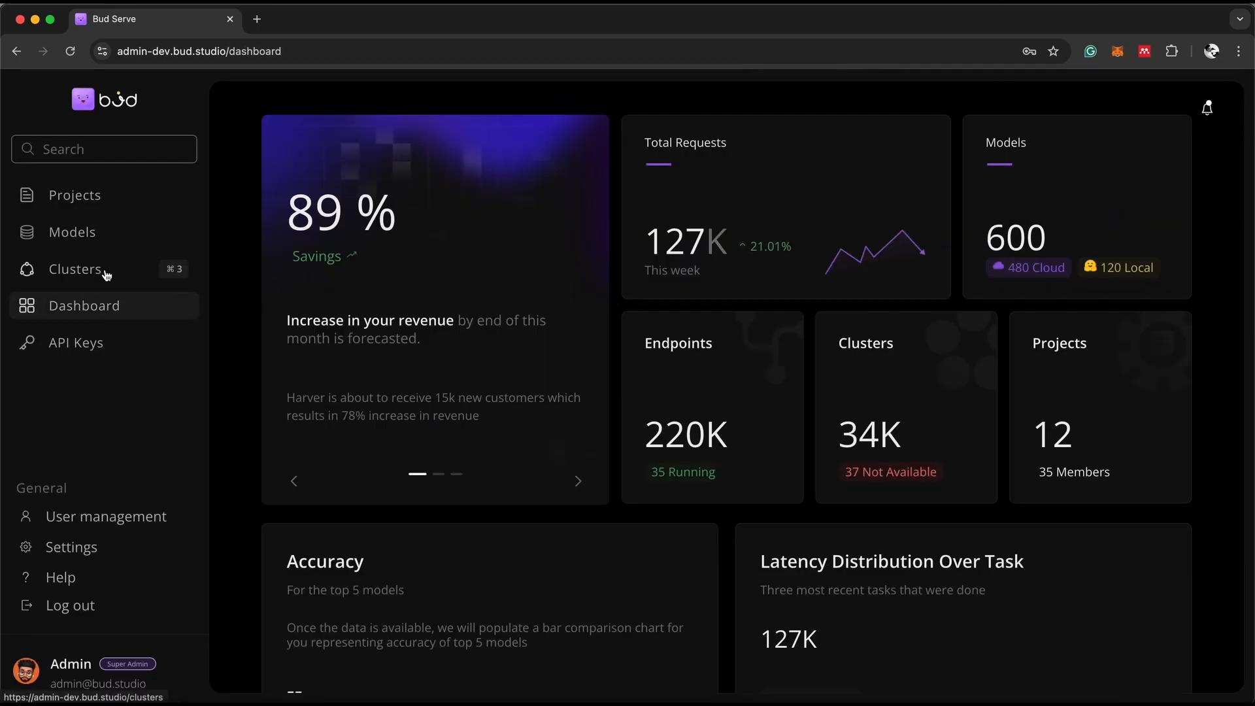
Start adding a cloud model to the model repository with AWS Bedrock as the provider
click(103, 235)
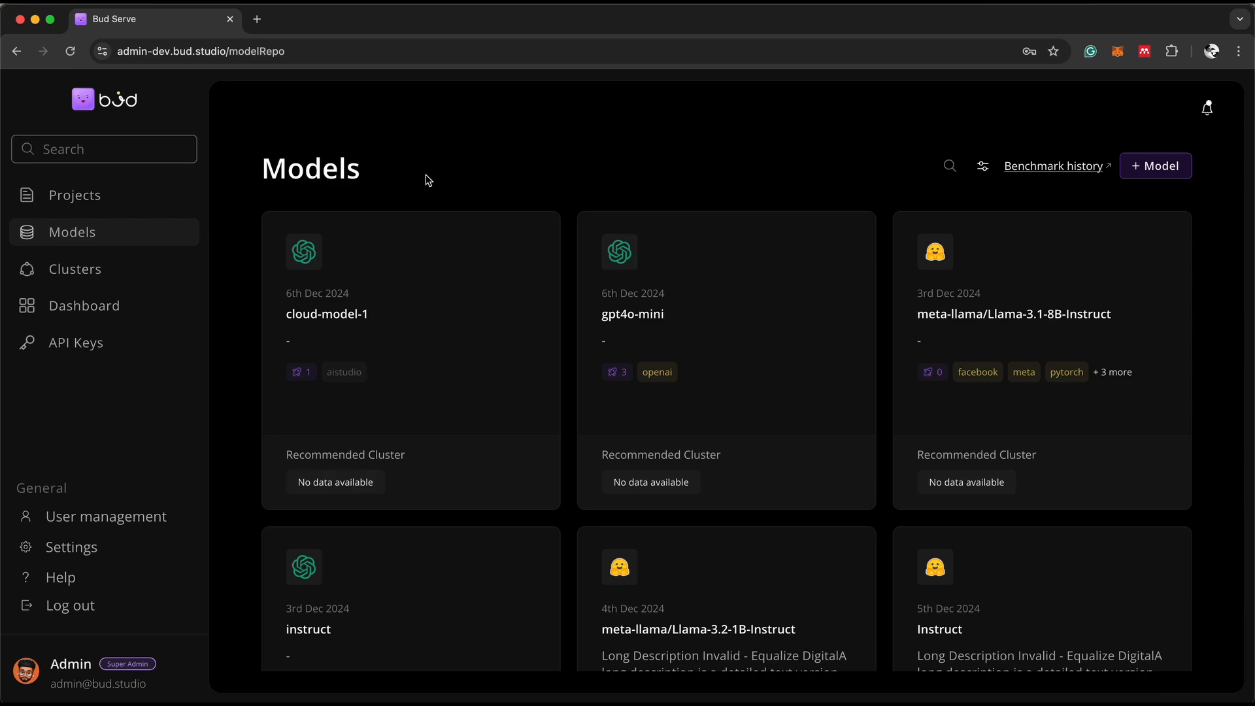
click(1154, 166)
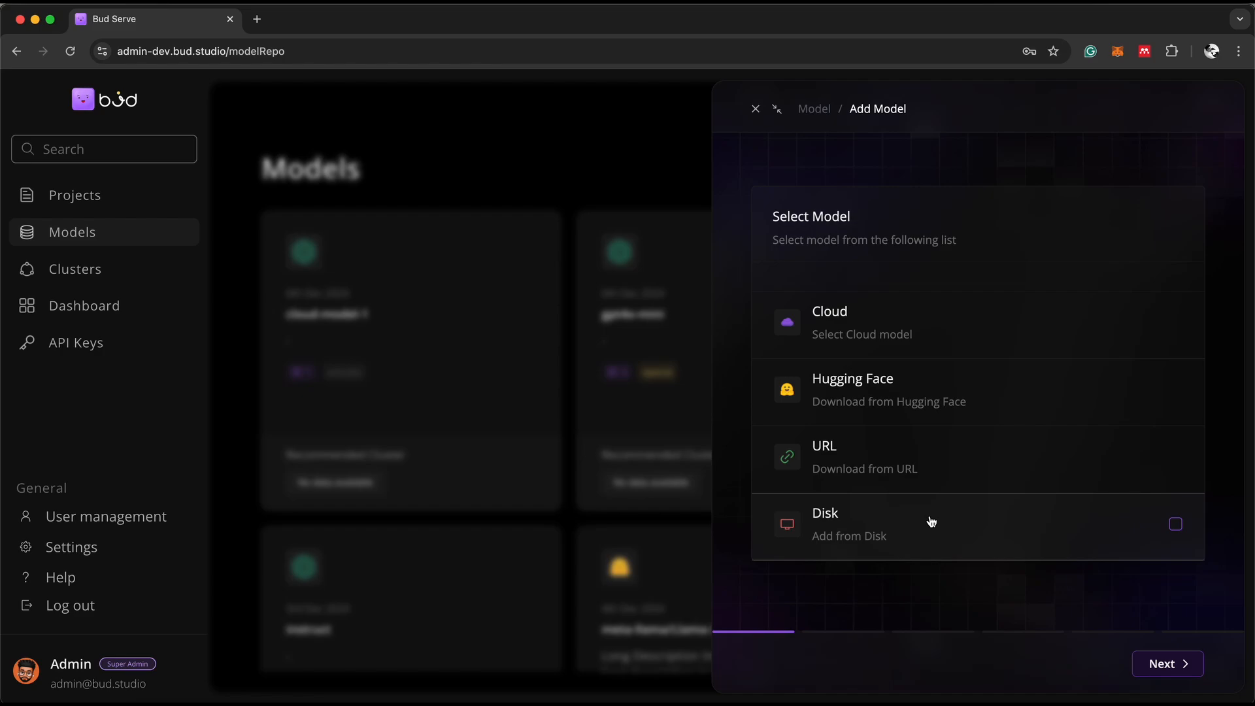
click(968, 358)
click(1157, 666)
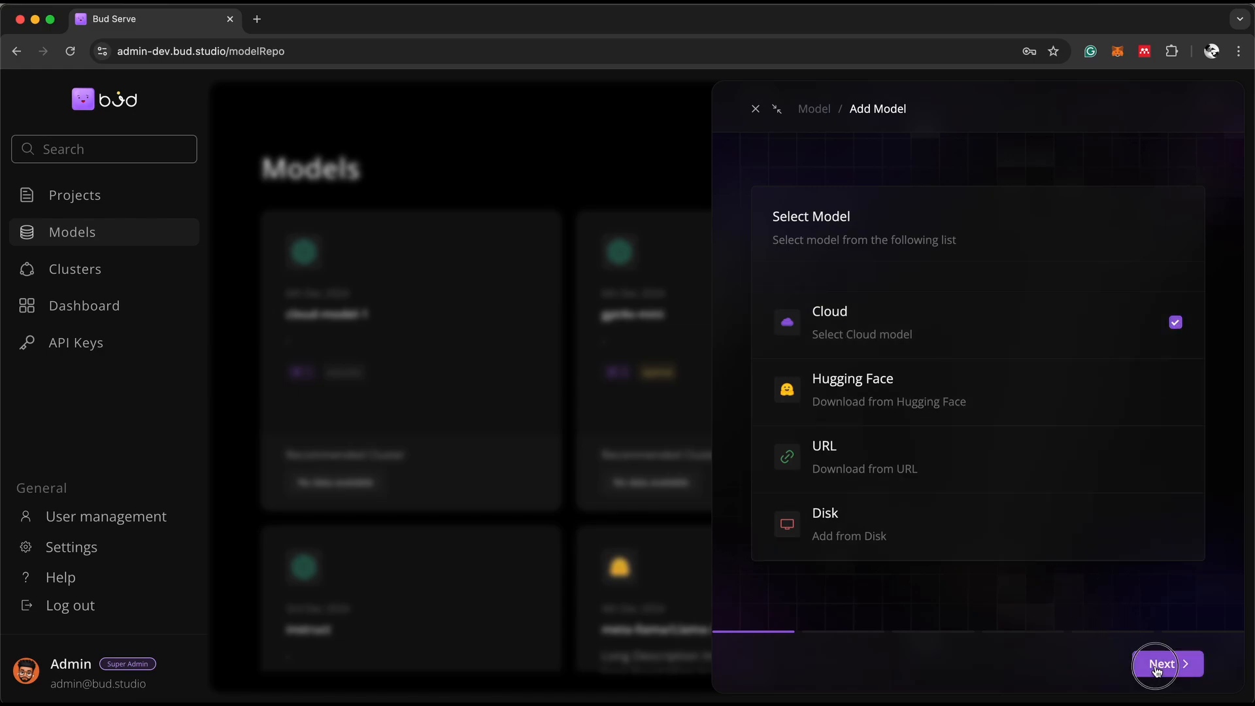
click(914, 599)
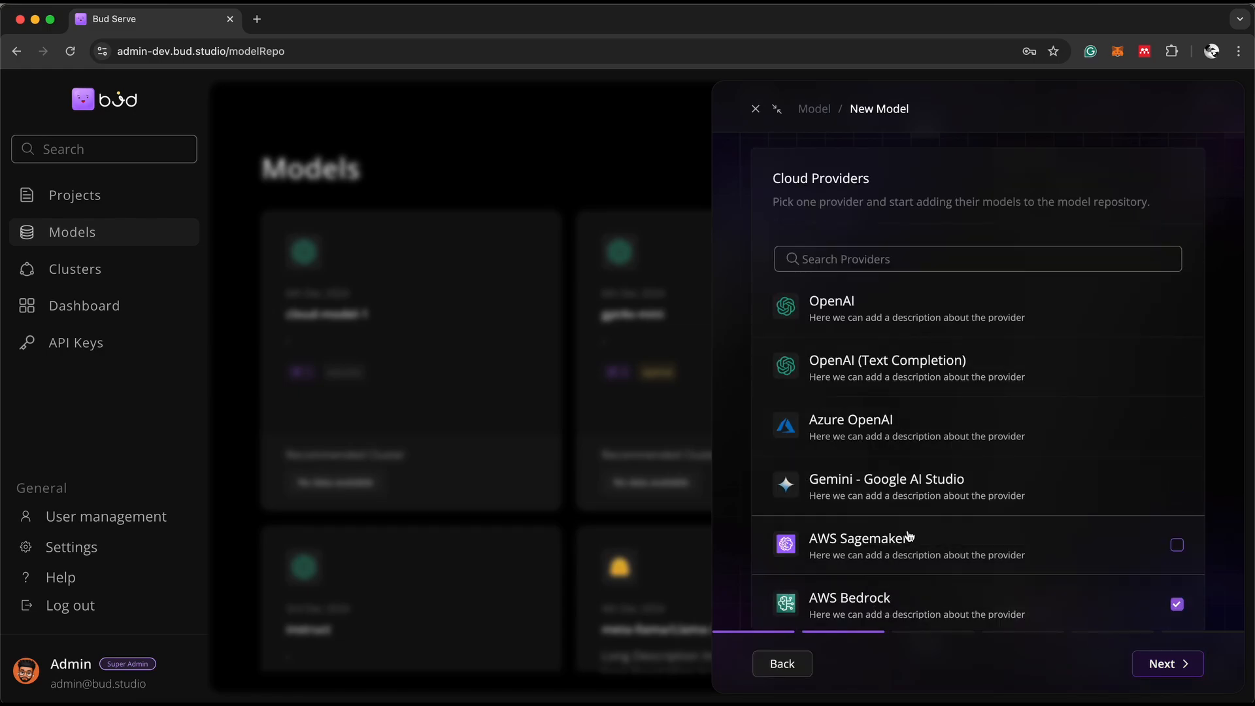
scroll(908, 536, down, 1)
click(1154, 664)
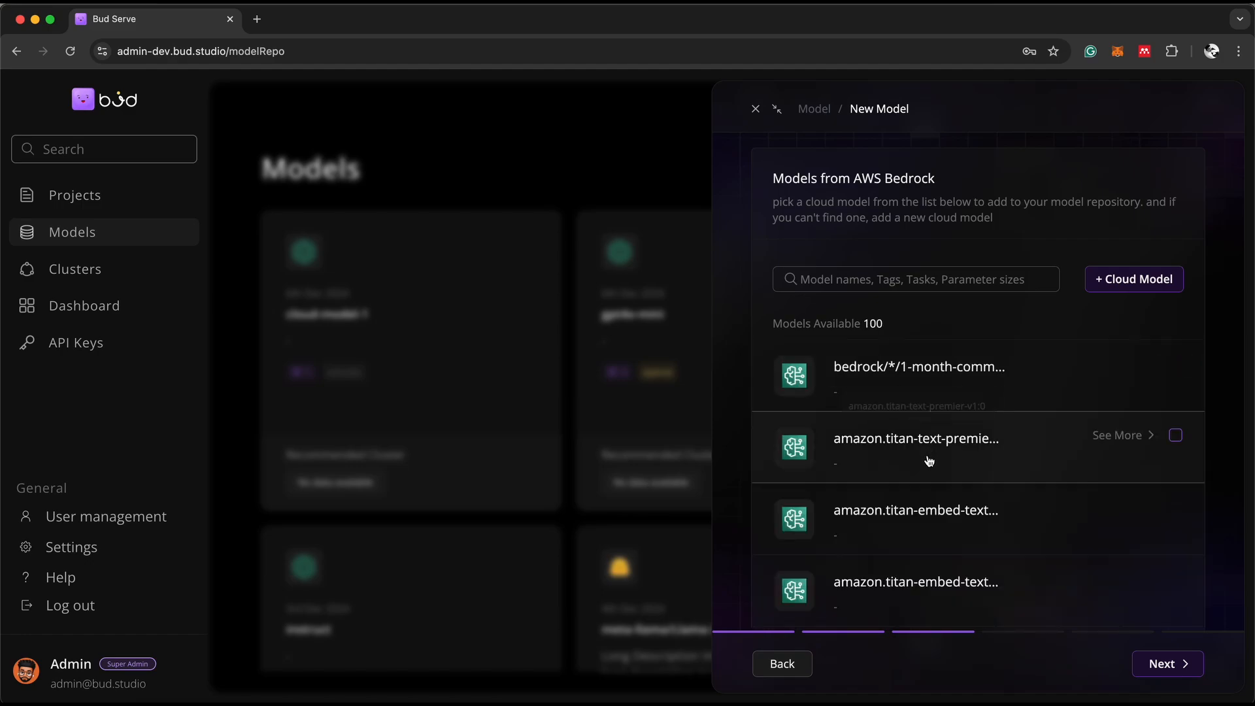
Select the first AWS Bedrock model, bedrock/*/1-month-commitment, and look through its name, modality and tags form
scroll(928, 468, down, 5)
scroll(980, 419, up, 5)
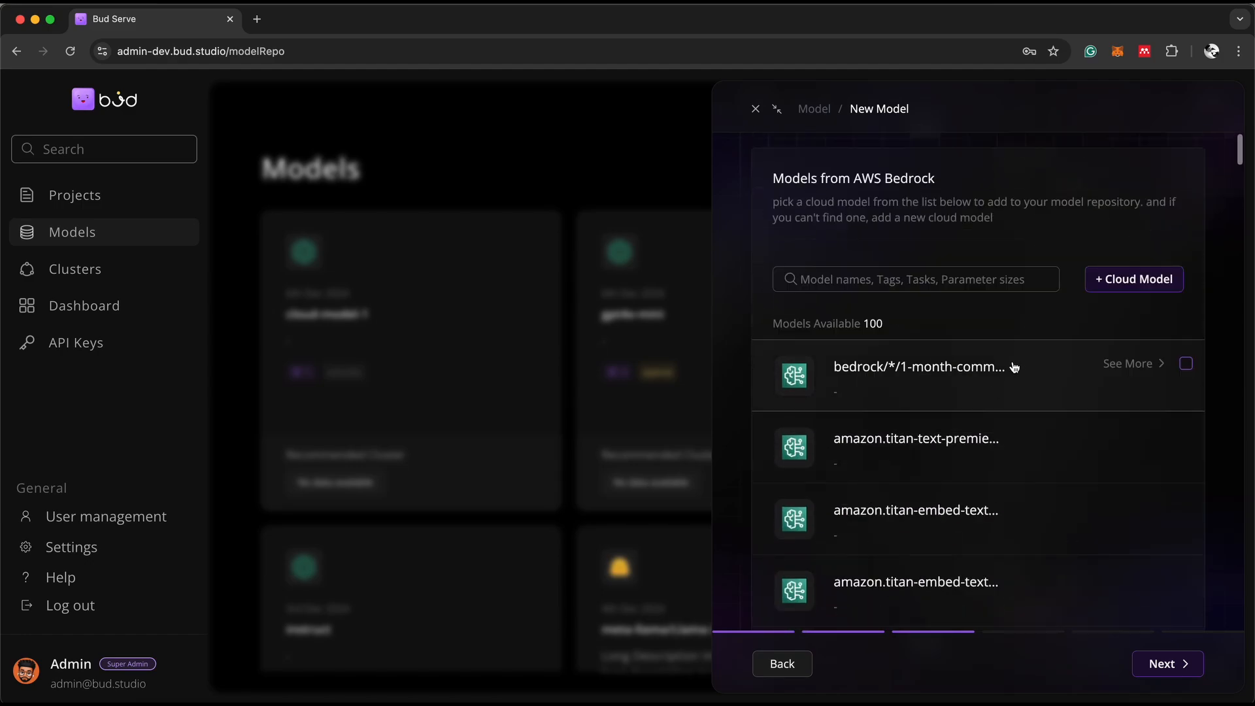
click(1013, 368)
click(1159, 664)
scroll(905, 442, down, 1)
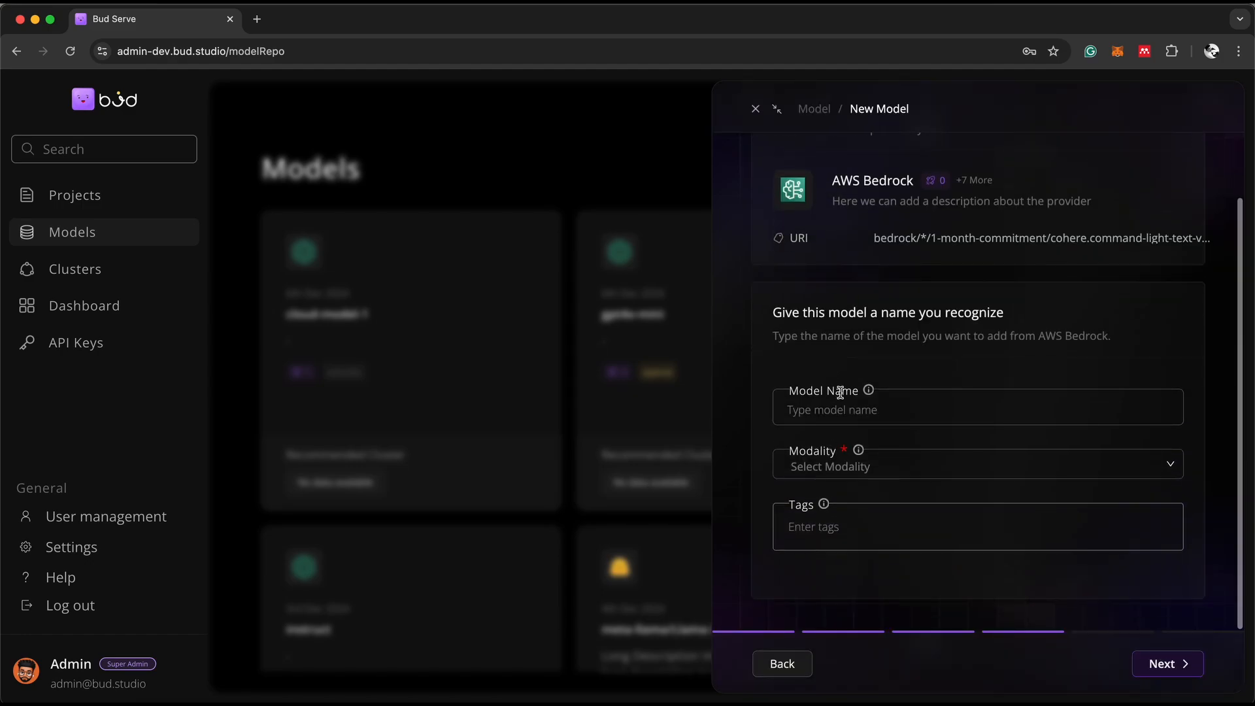
click(841, 469)
click(939, 434)
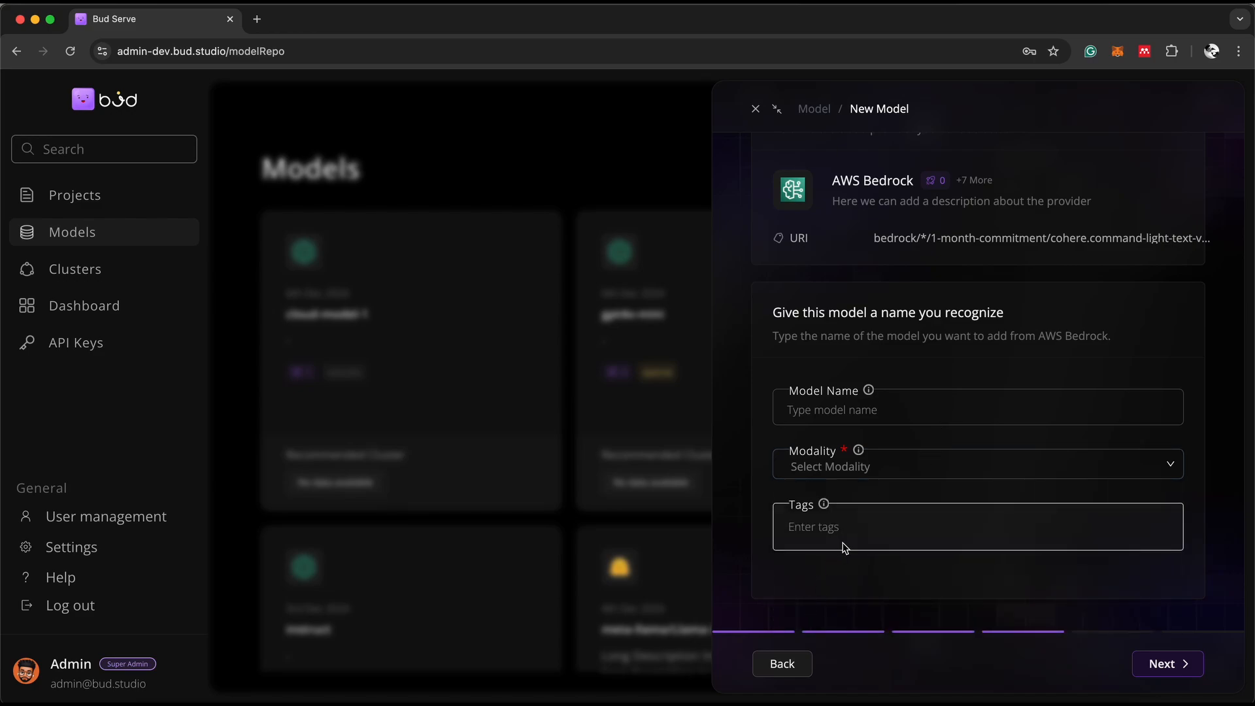
Return to the model source selection and choose Hugging Face as the source instead
click(782, 665)
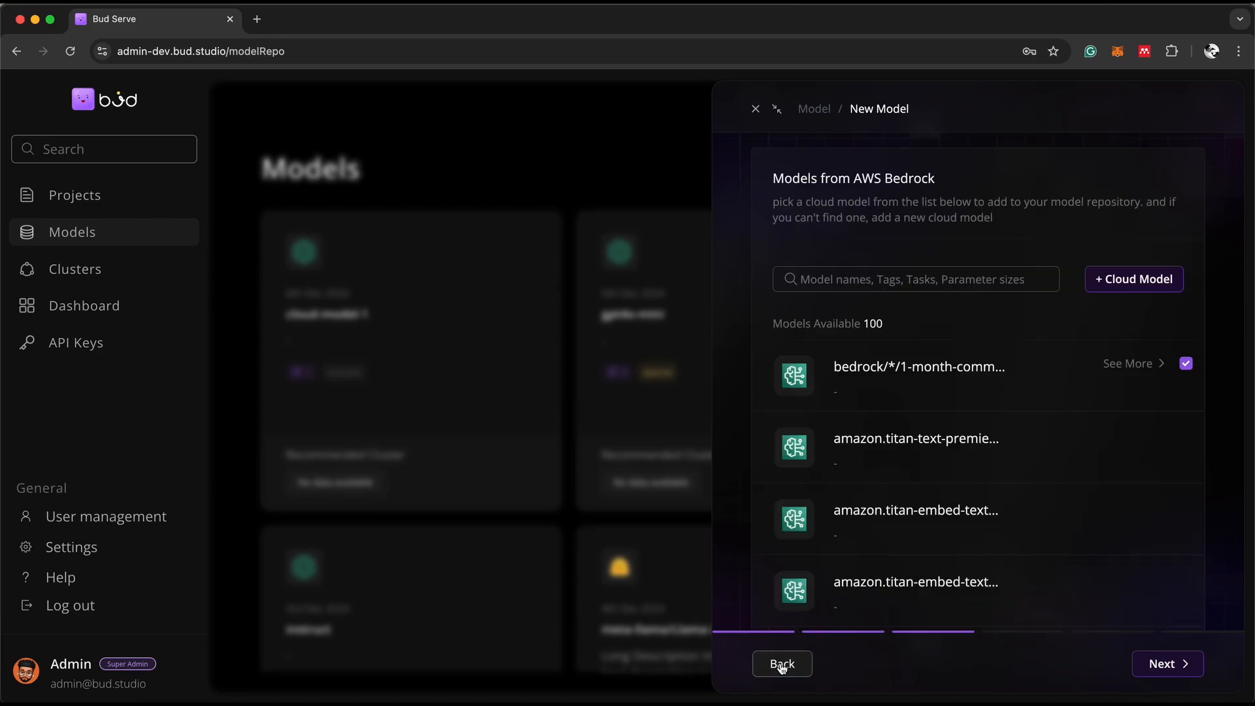
click(782, 664)
click(781, 665)
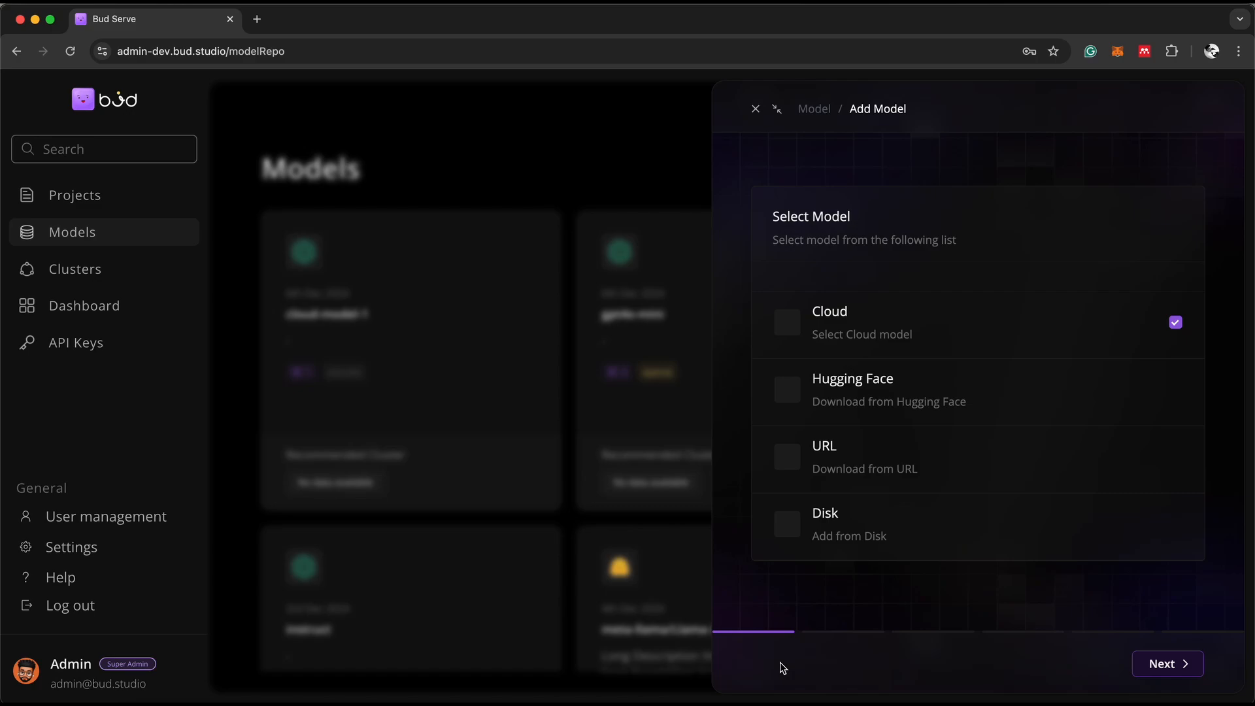
click(941, 381)
click(1161, 665)
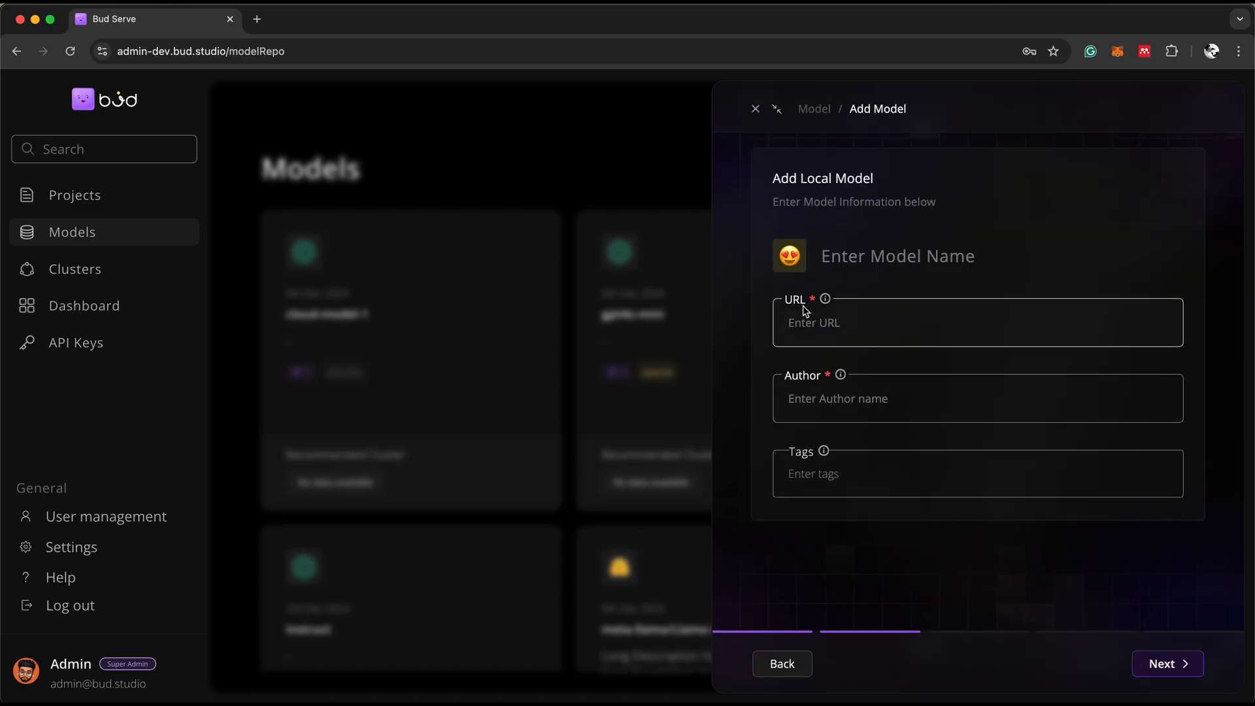
Fill the local model form with URL deepseek-ai/DeepSeek-Coder-V2-Lite-Instruct and author Microsoft, then close it without adding the model
click(873, 253)
click(841, 322)
click(925, 407)
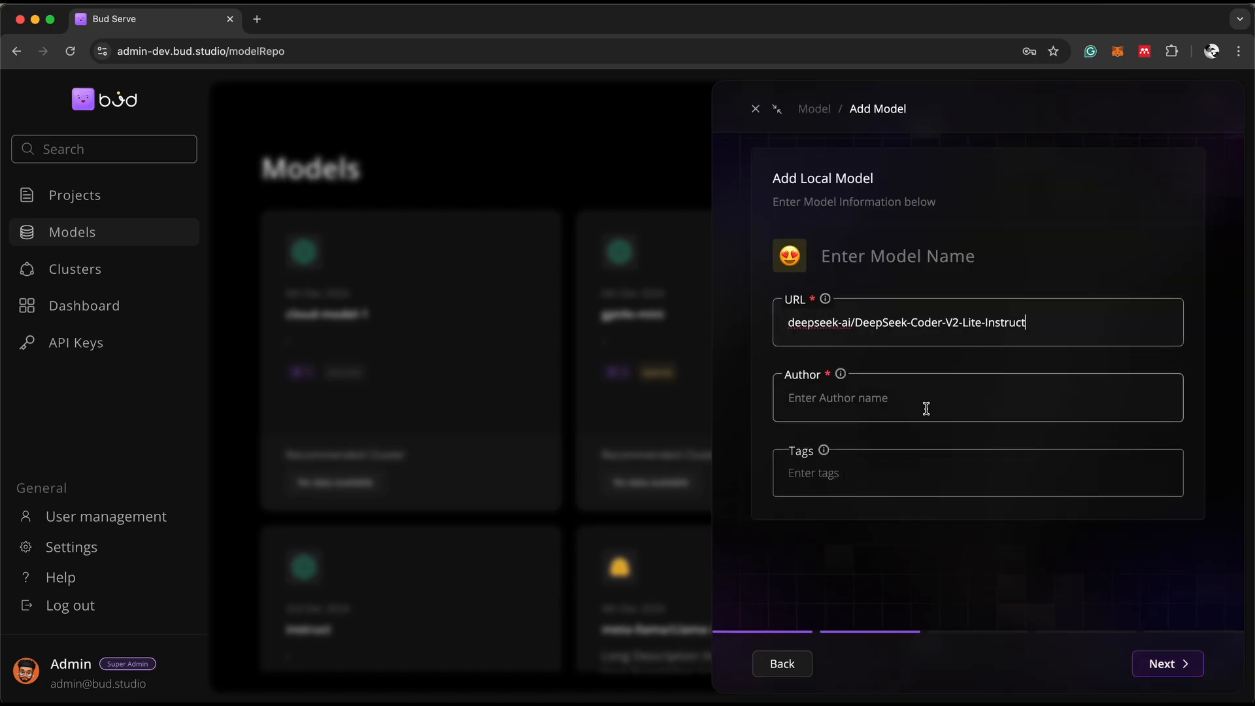
click(880, 405)
click(870, 448)
click(871, 471)
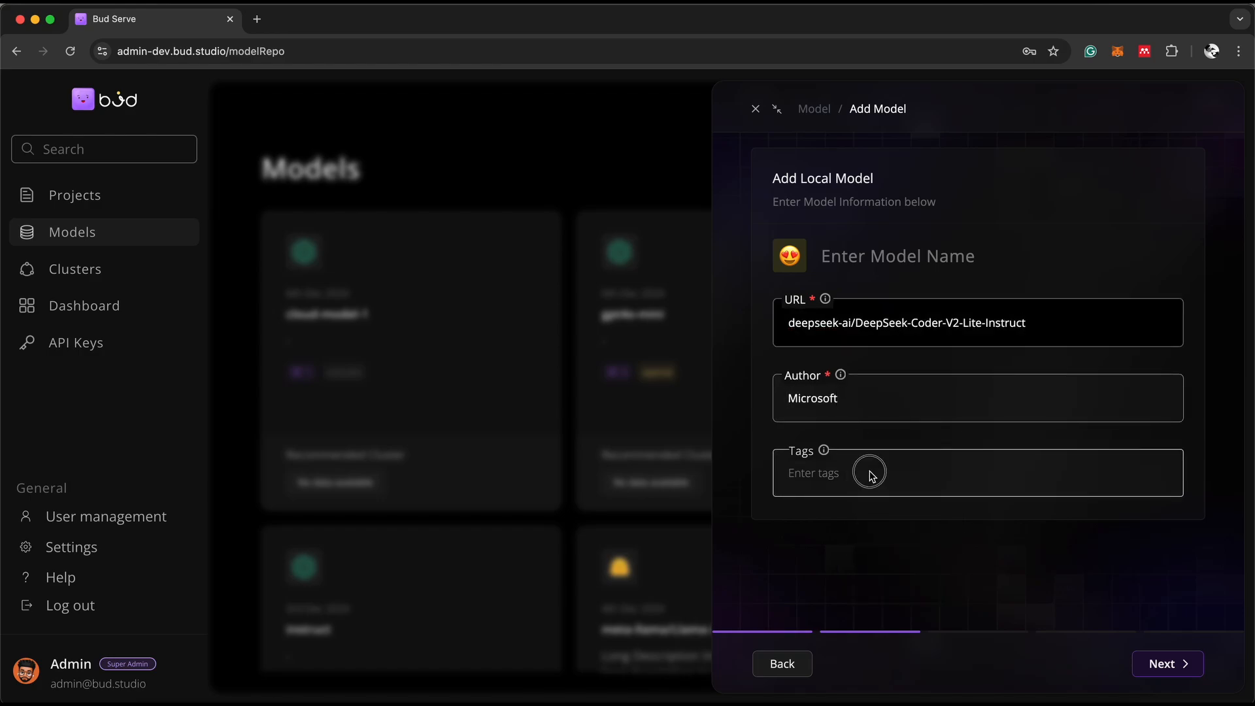
click(746, 492)
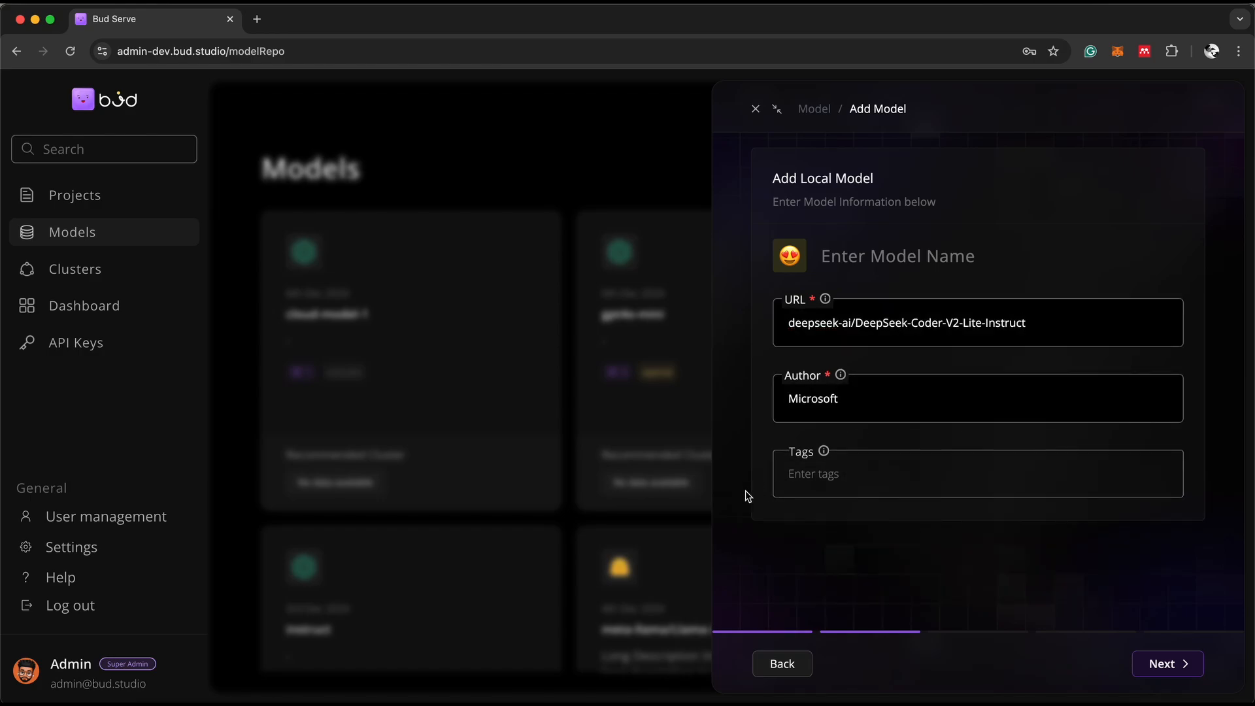
click(671, 397)
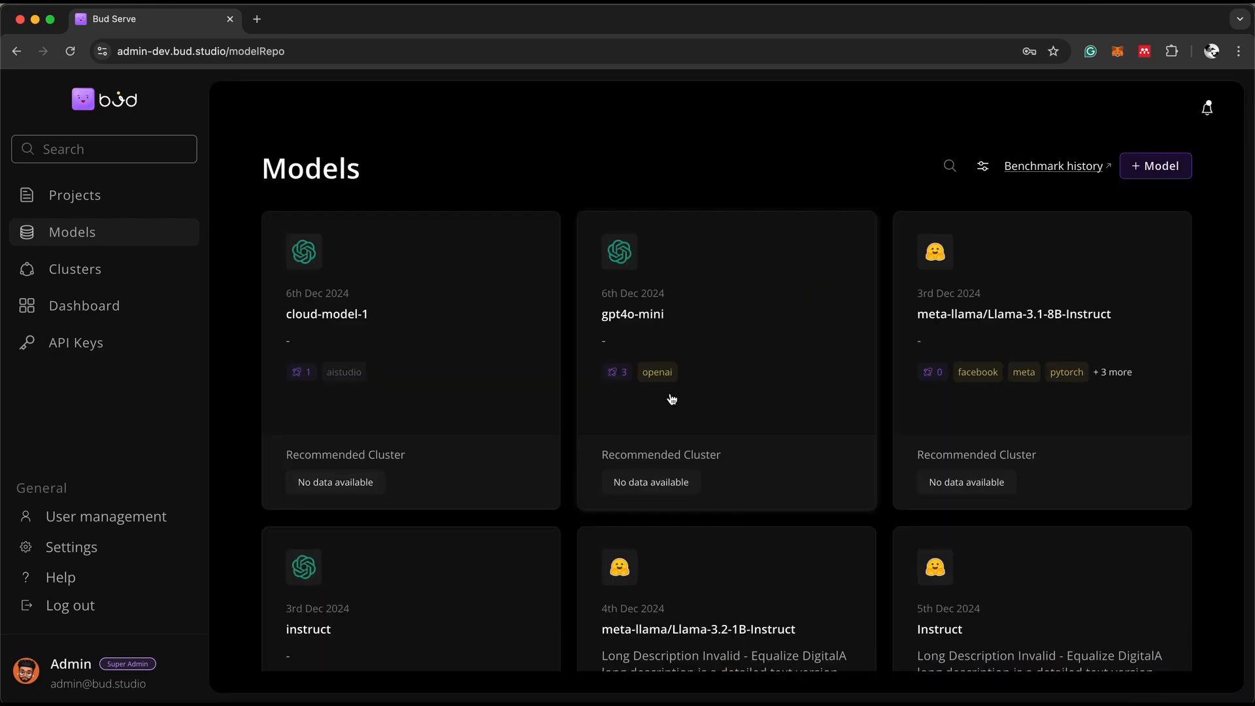
Open the details of meta-llama/Llama-3.1-8B-Instruct and review its general information on strengths and weaknesses
click(948, 356)
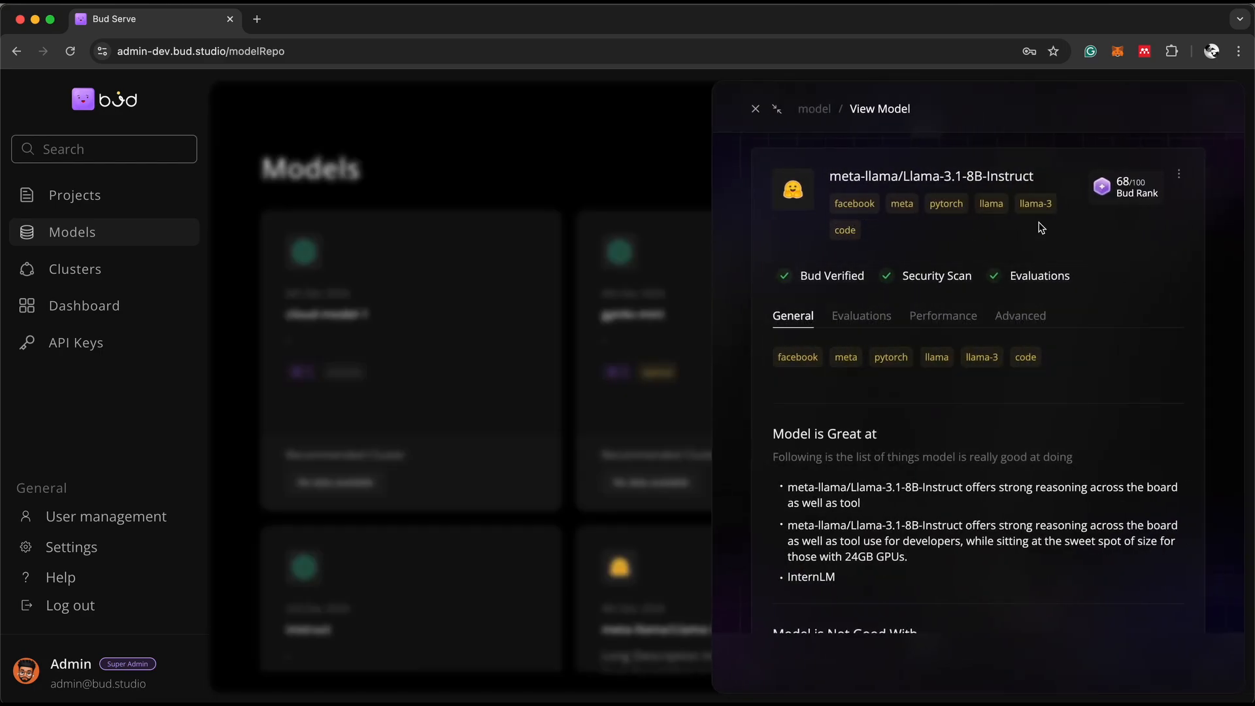
scroll(882, 509, down, 3)
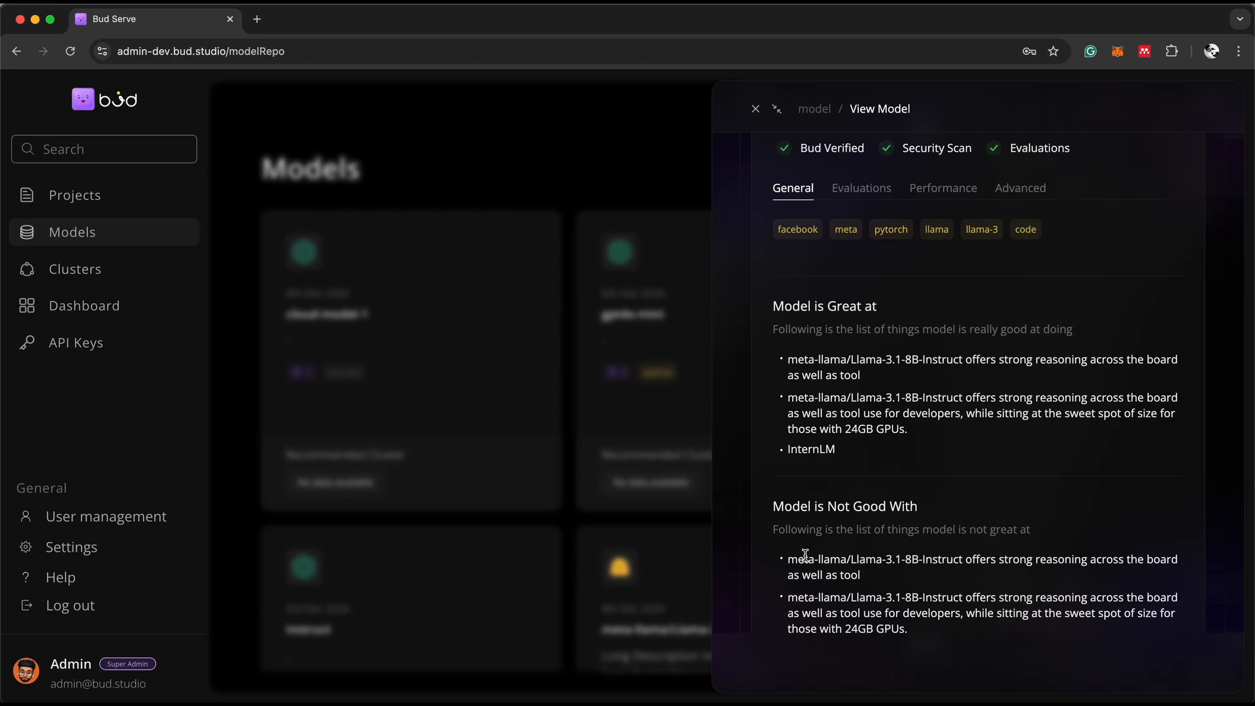
scroll(805, 554, down, 6)
scroll(814, 470, up, 5)
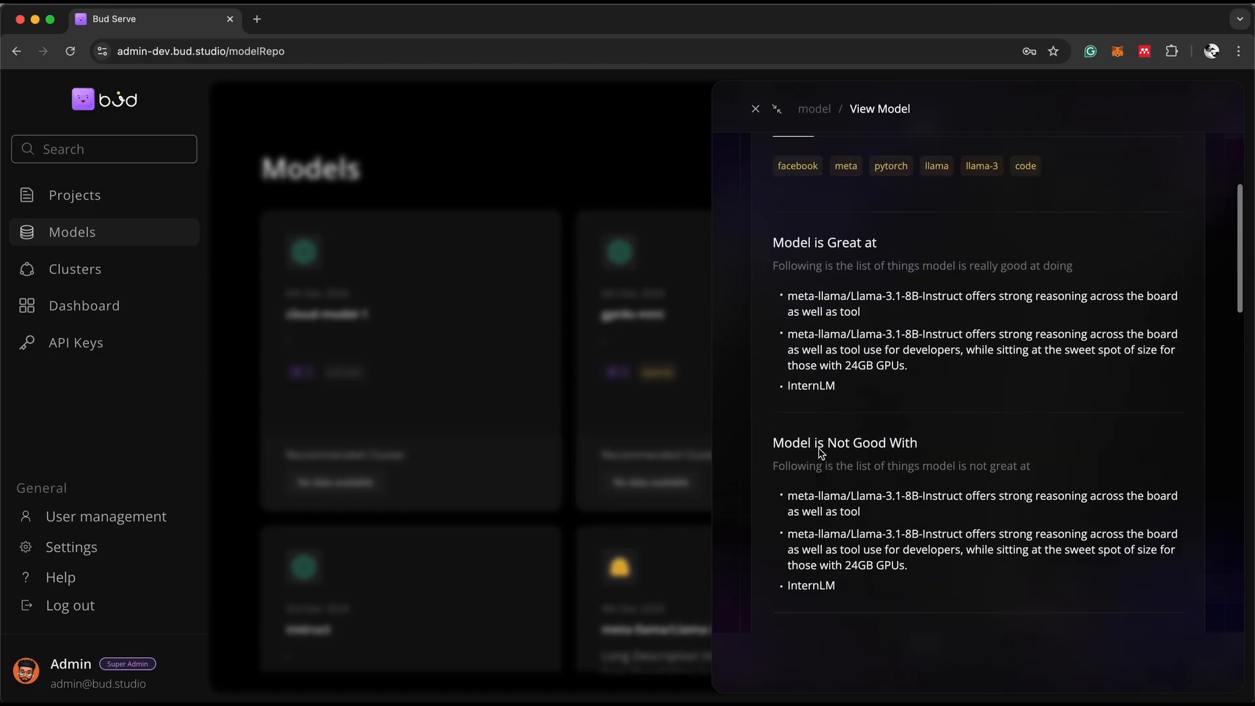
scroll(820, 452, up, 4)
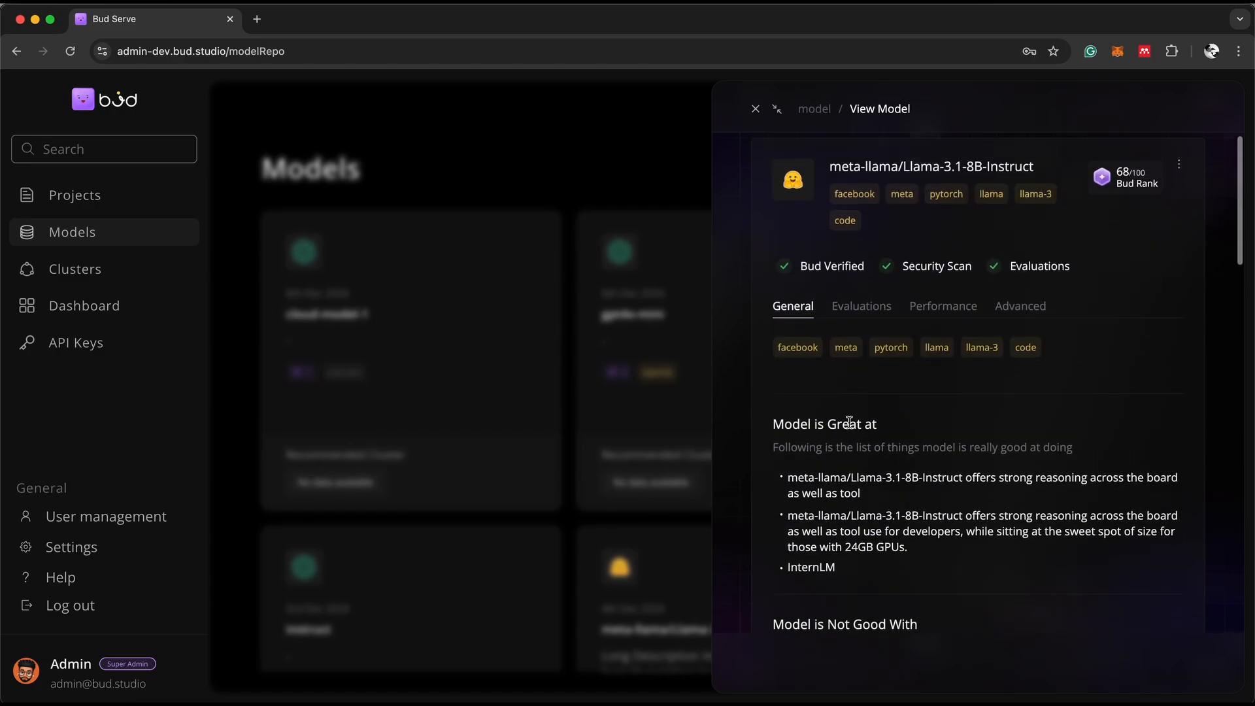
Review the Llama model's advanced technical specifications, revisit the general information and close the model details
click(1019, 314)
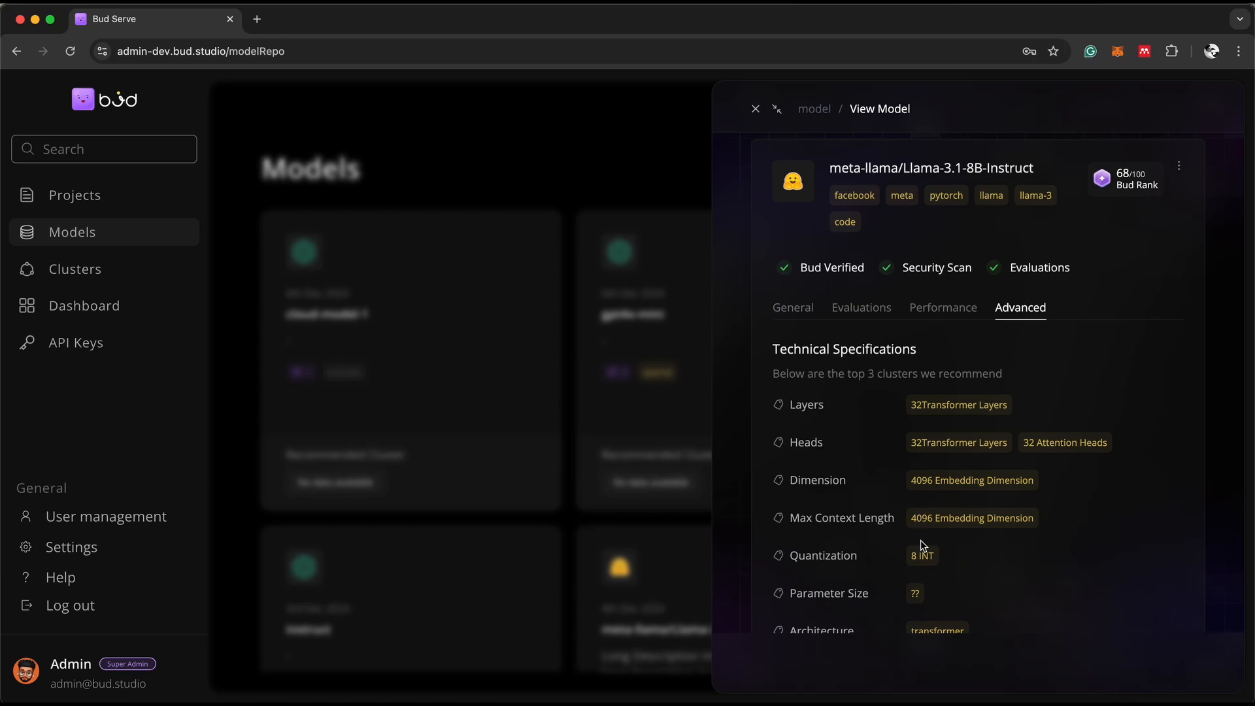
scroll(913, 562, down, 2)
click(793, 247)
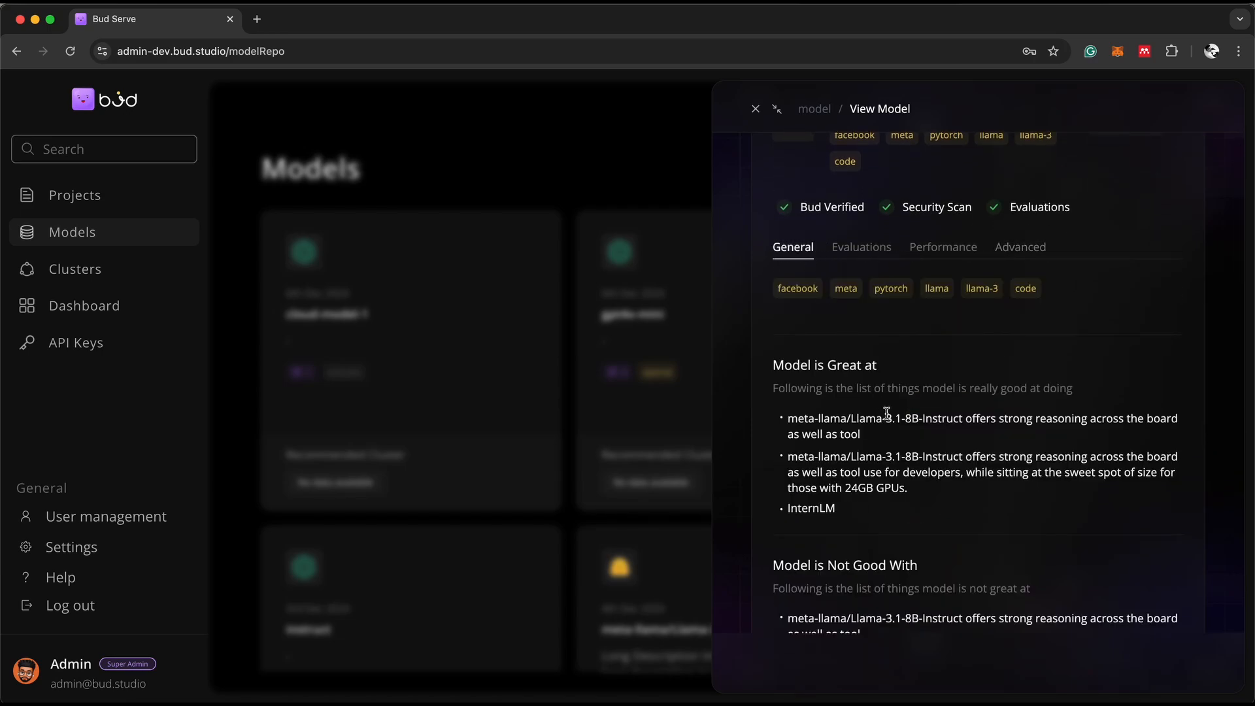
scroll(886, 413, up, 2)
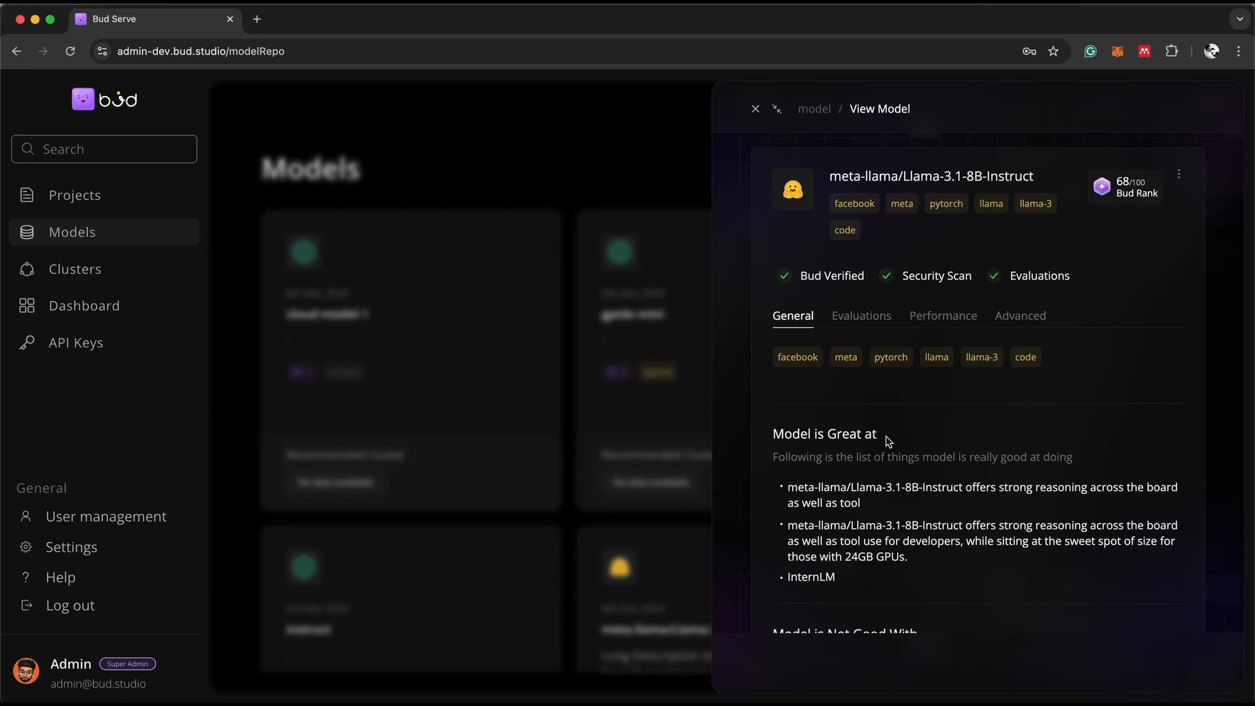
click(644, 371)
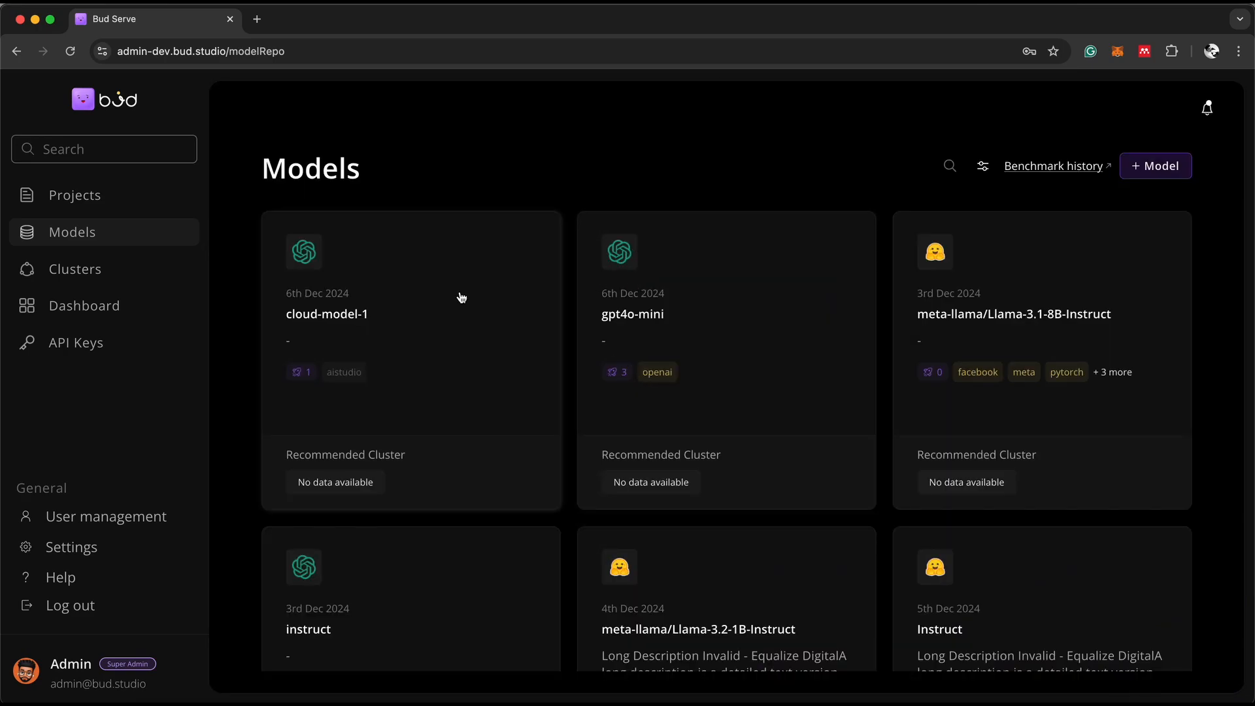
View the available clusters and the fields required for adding a new cluster, then close the form
click(92, 276)
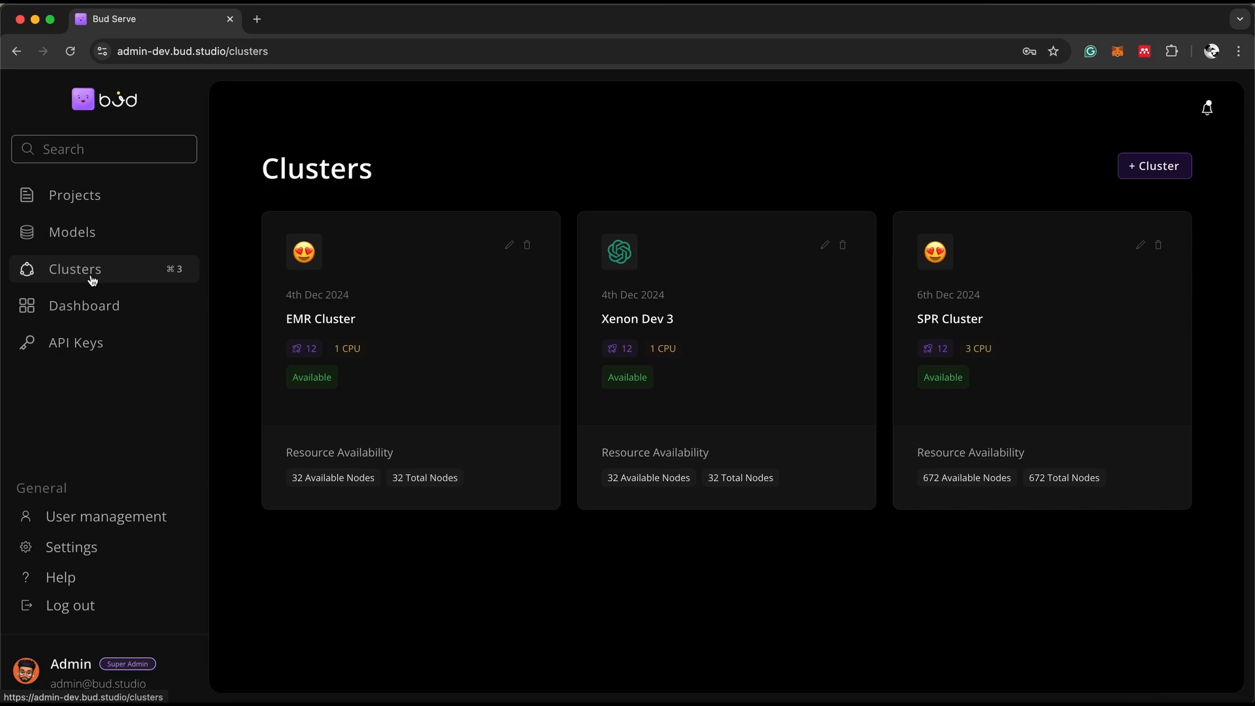
click(1141, 164)
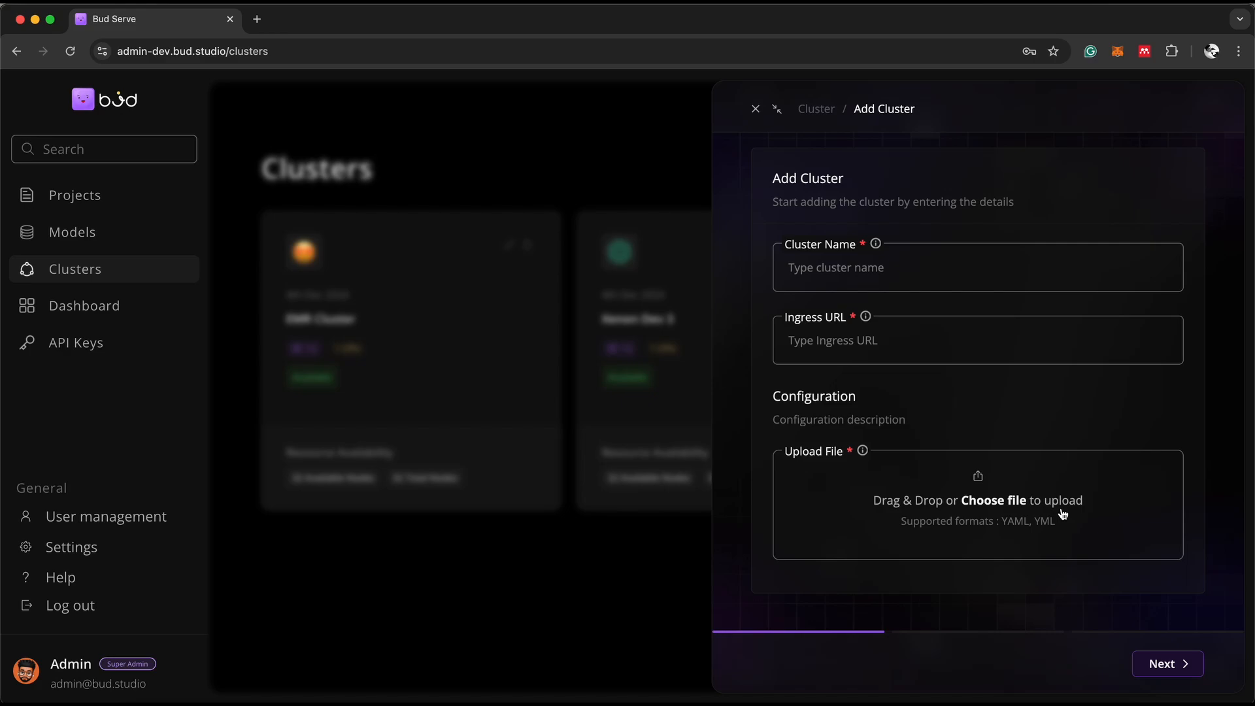
click(646, 596)
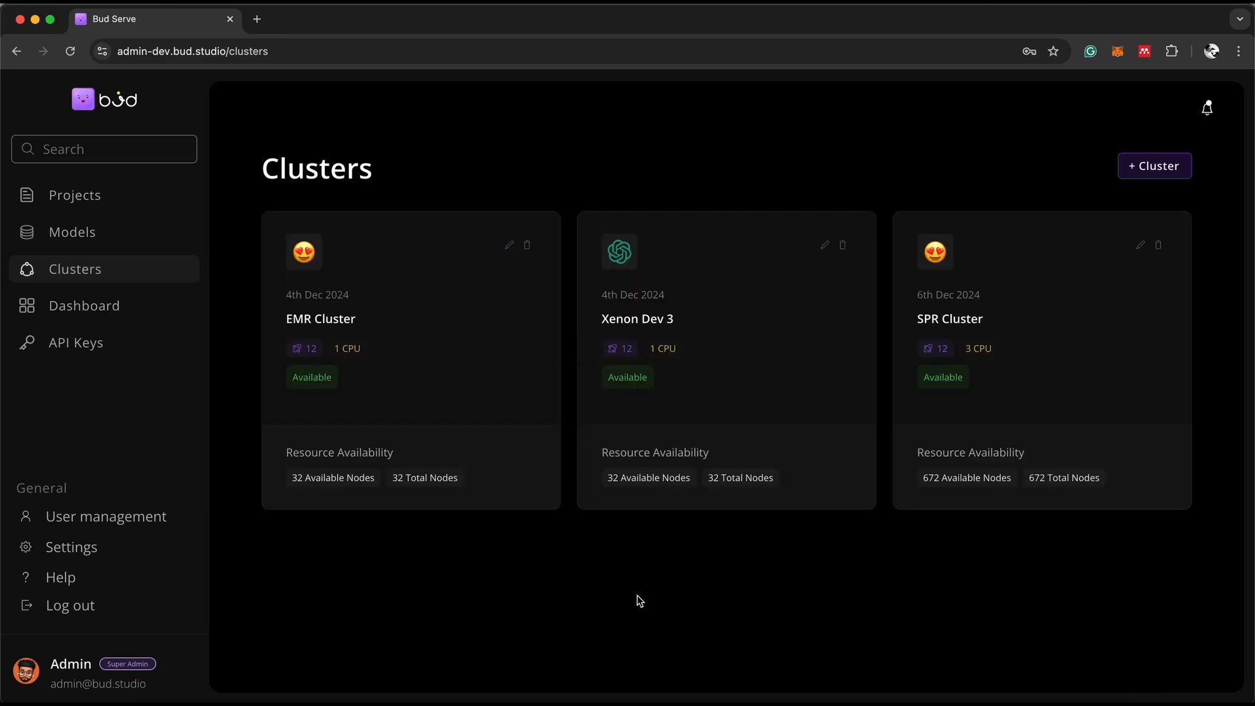
Look through the project list and open Development Project
click(98, 196)
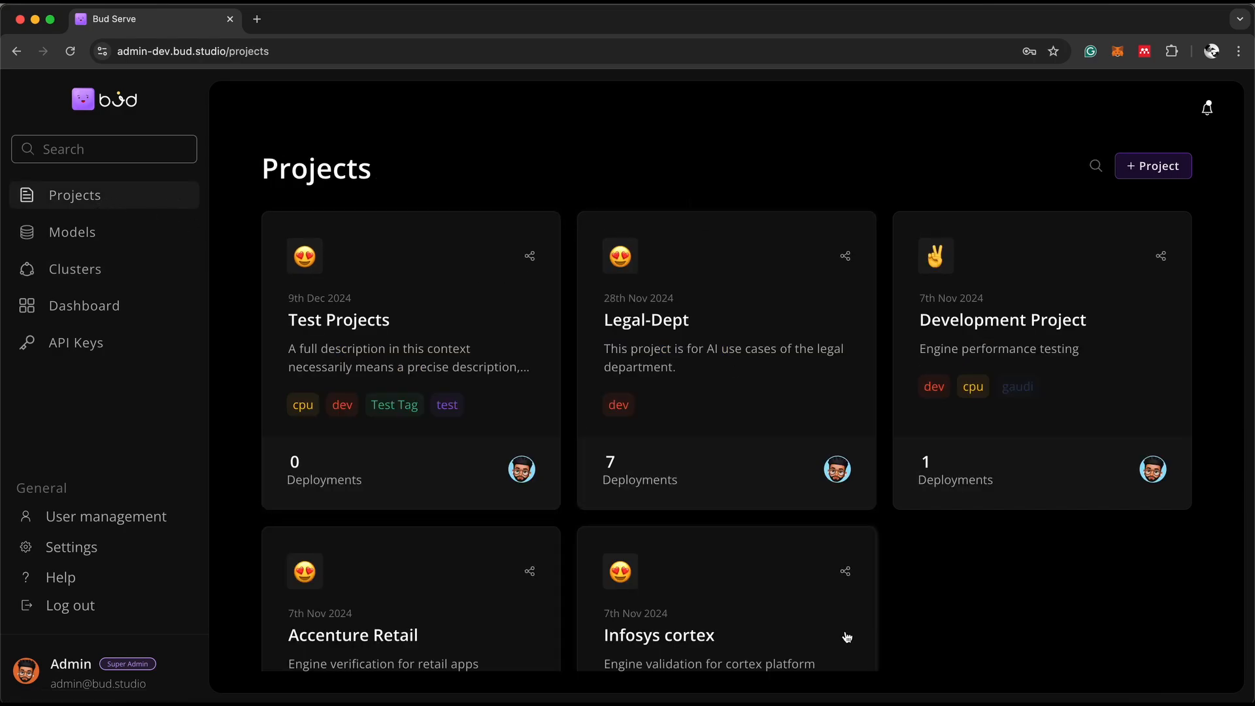
scroll(948, 634, down, 2)
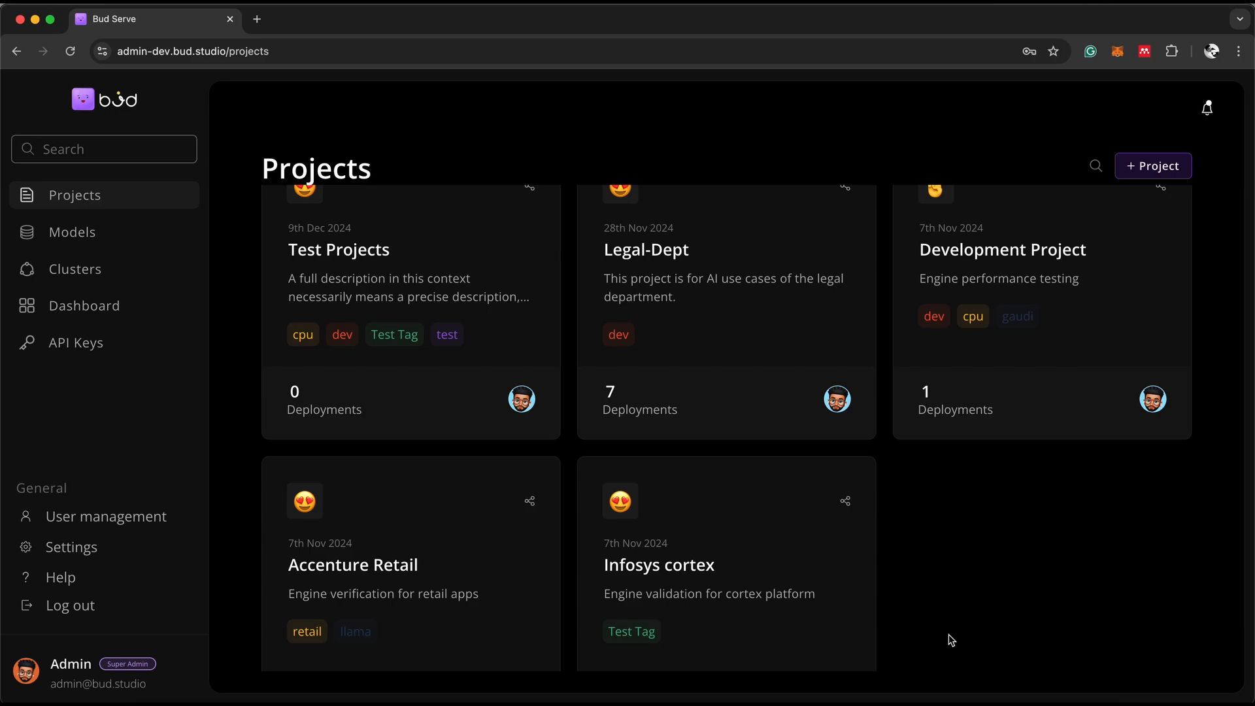
scroll(1041, 273, up, 1)
click(1040, 273)
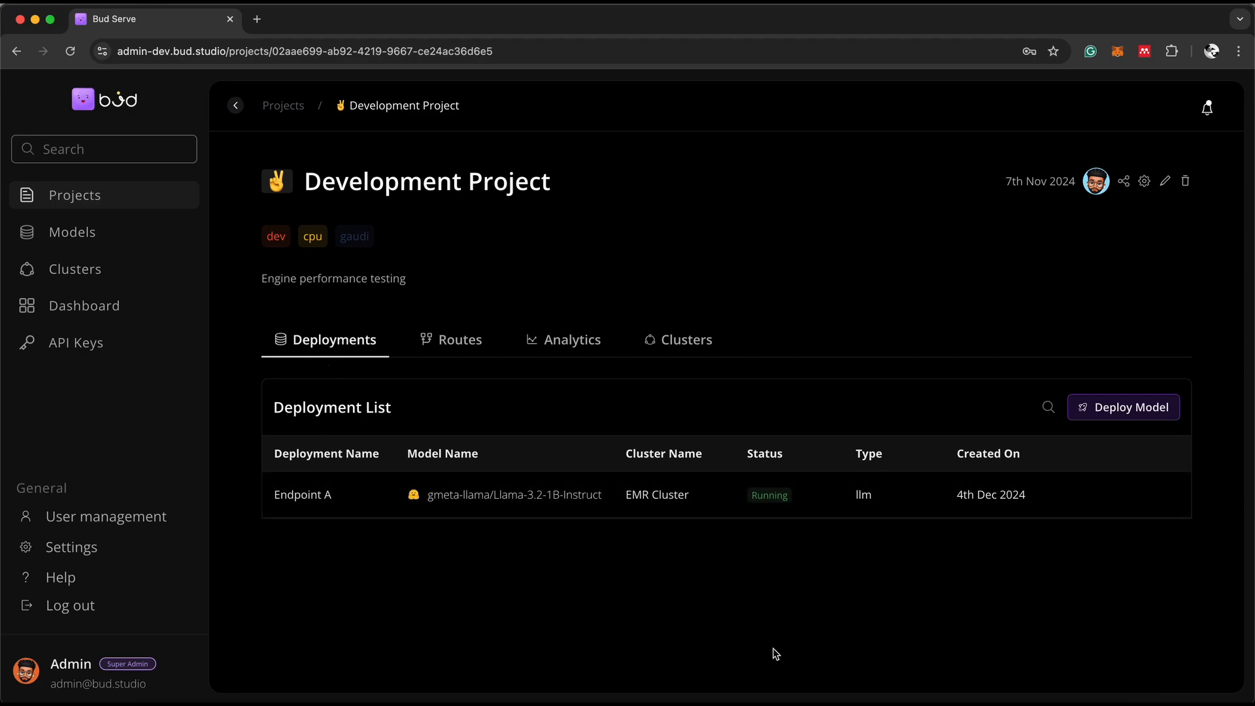
Start a model deployment in the project, search for "phi", select microsoft/Phi-3.5-mini-instruct and continue to the deployment templates
click(1097, 413)
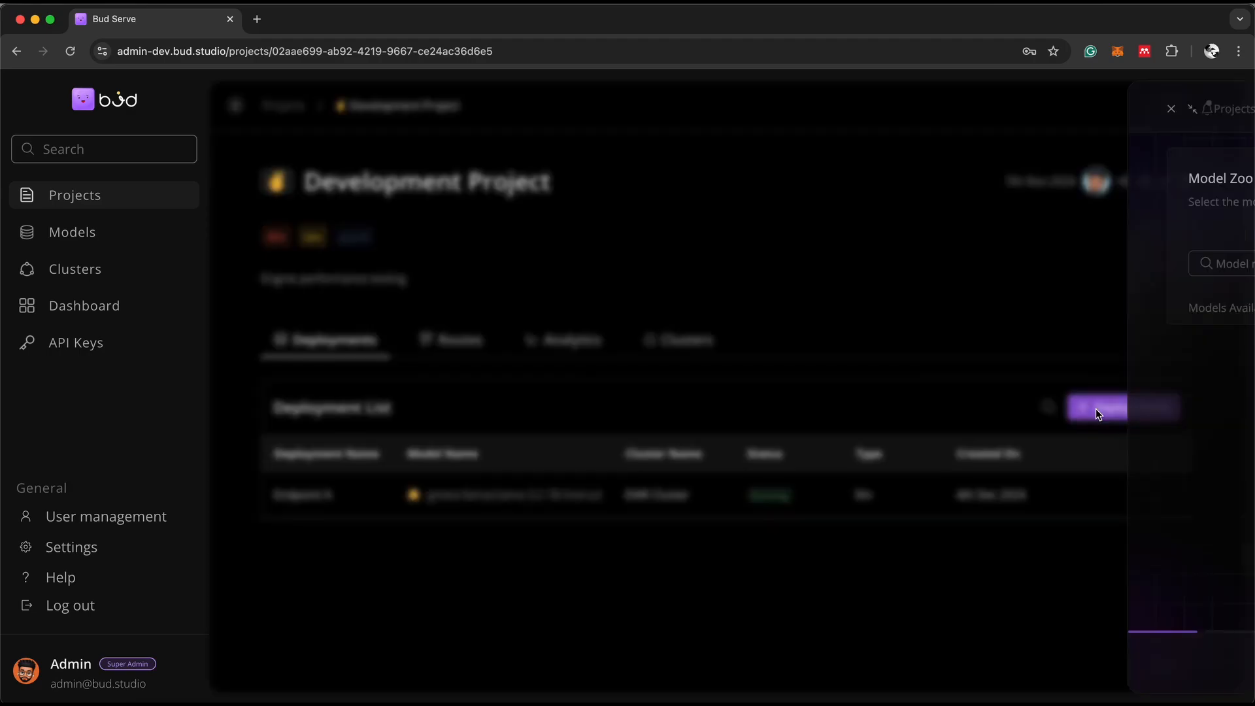
click(962, 263)
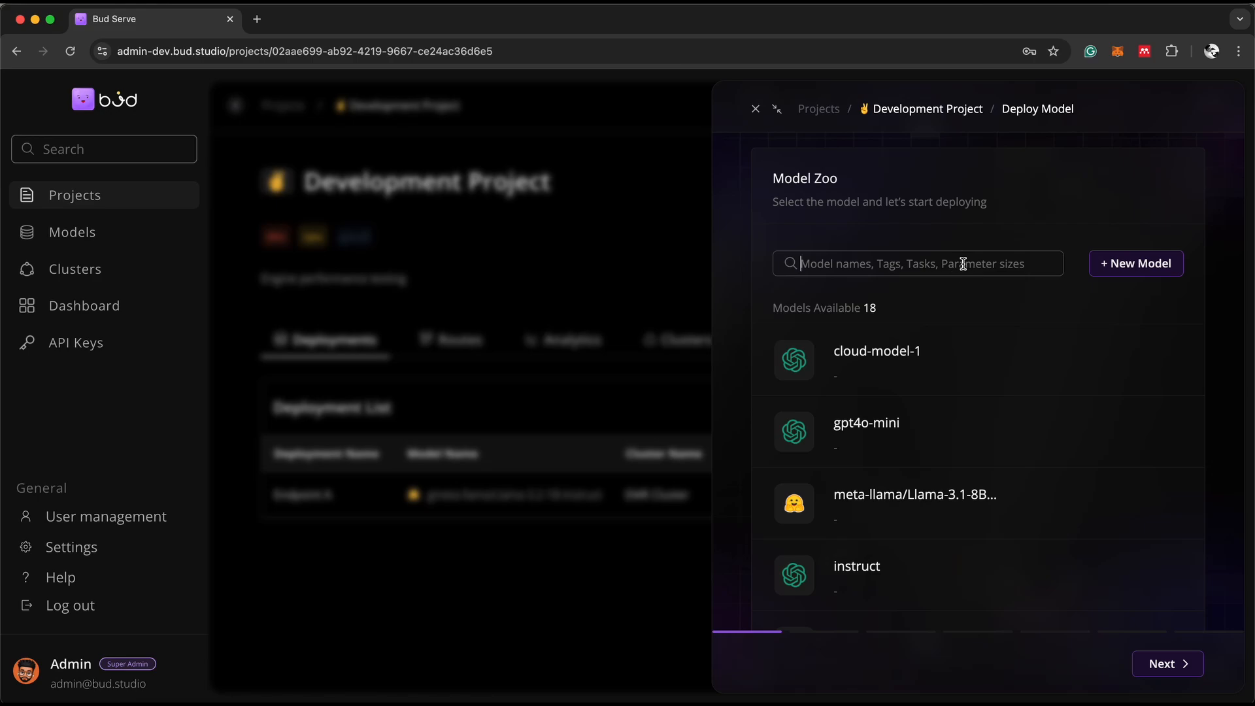
text(phi)
click(1066, 364)
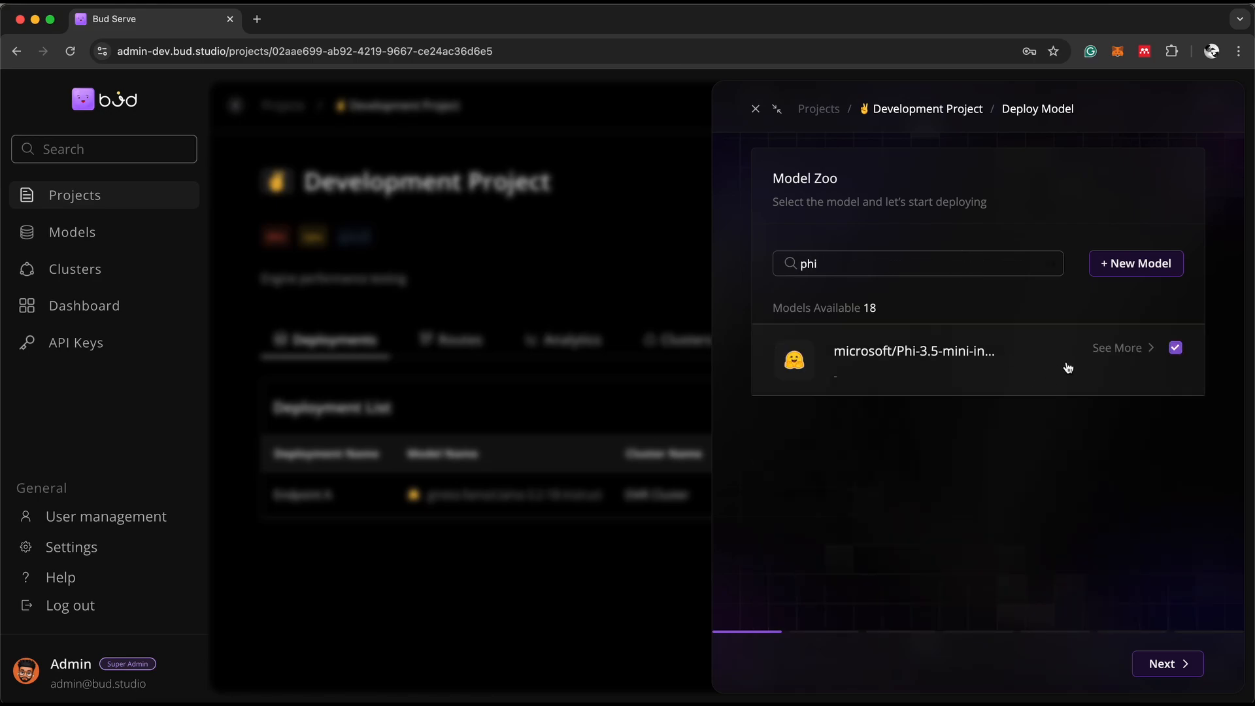
click(1180, 665)
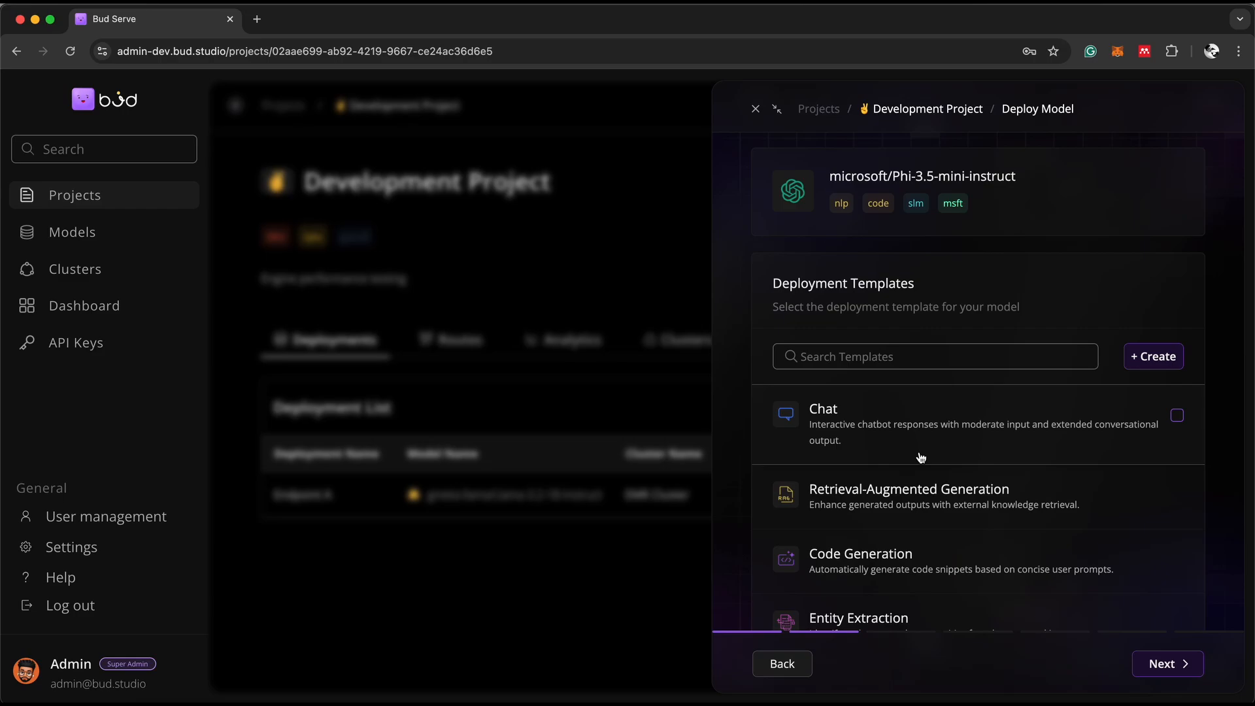
Choose the Retrieval-Augmented Generation template for the deployment and look through the deployment specification settings
click(994, 498)
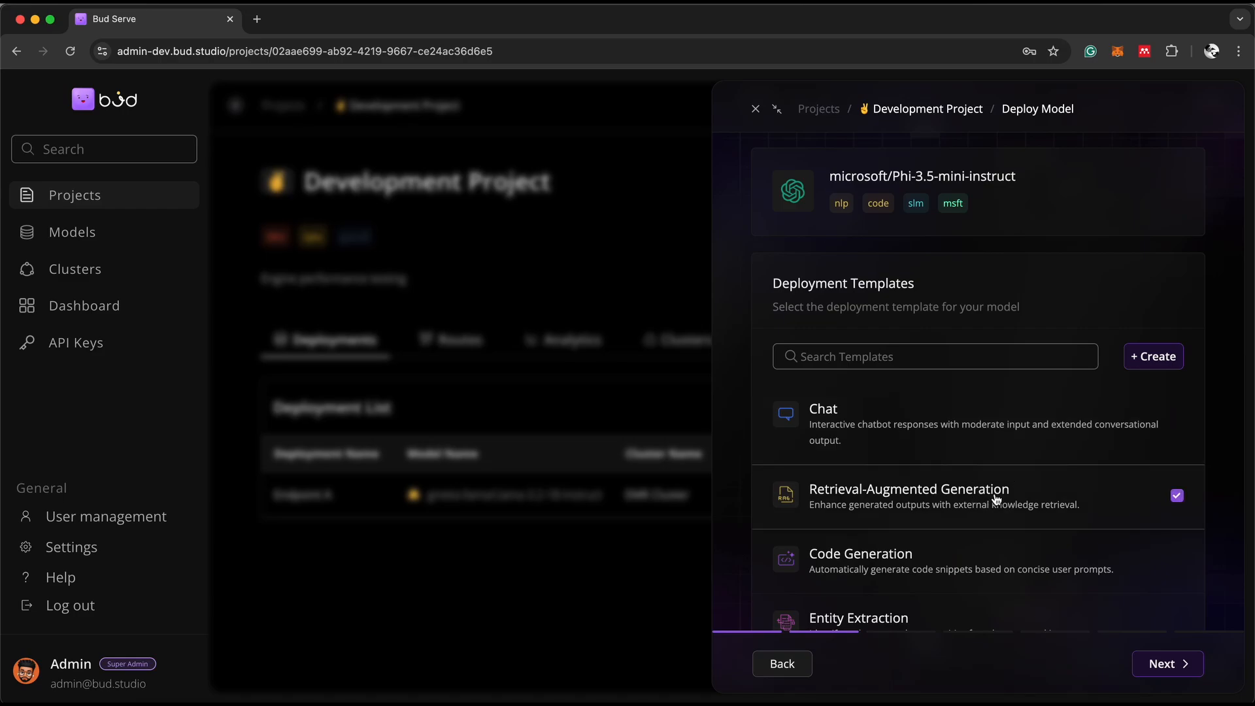
click(1164, 671)
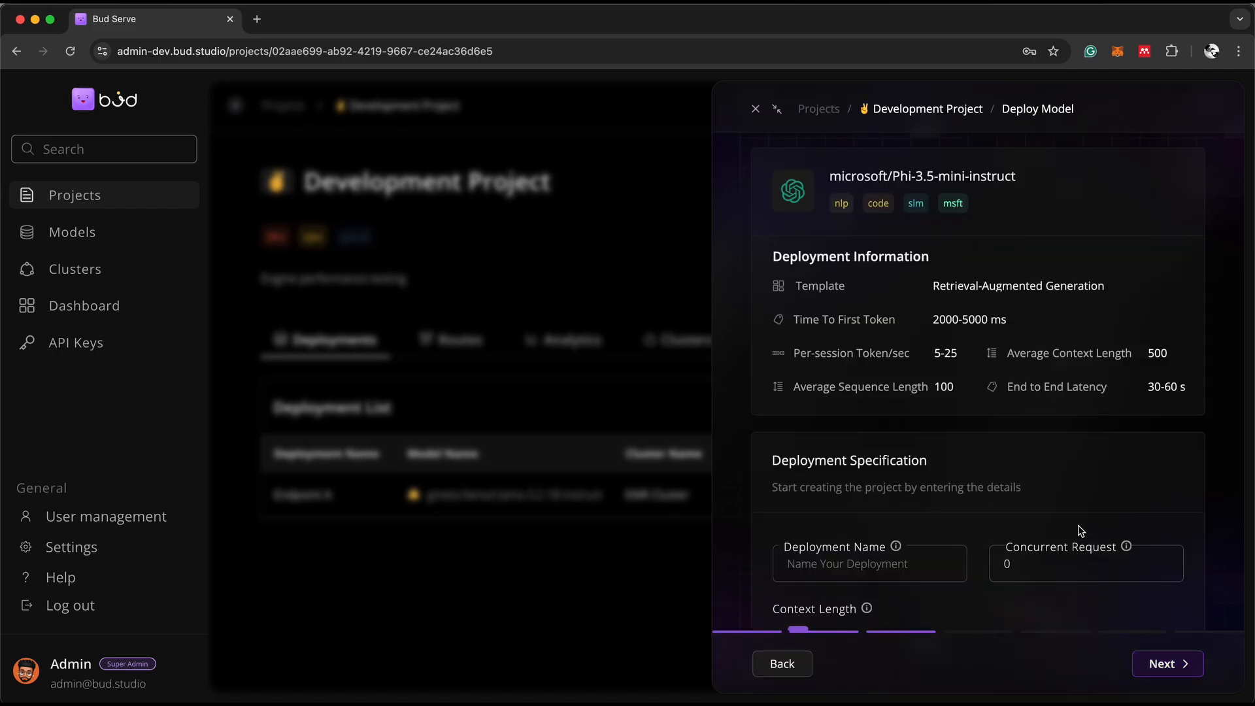
scroll(1077, 524, down, 5)
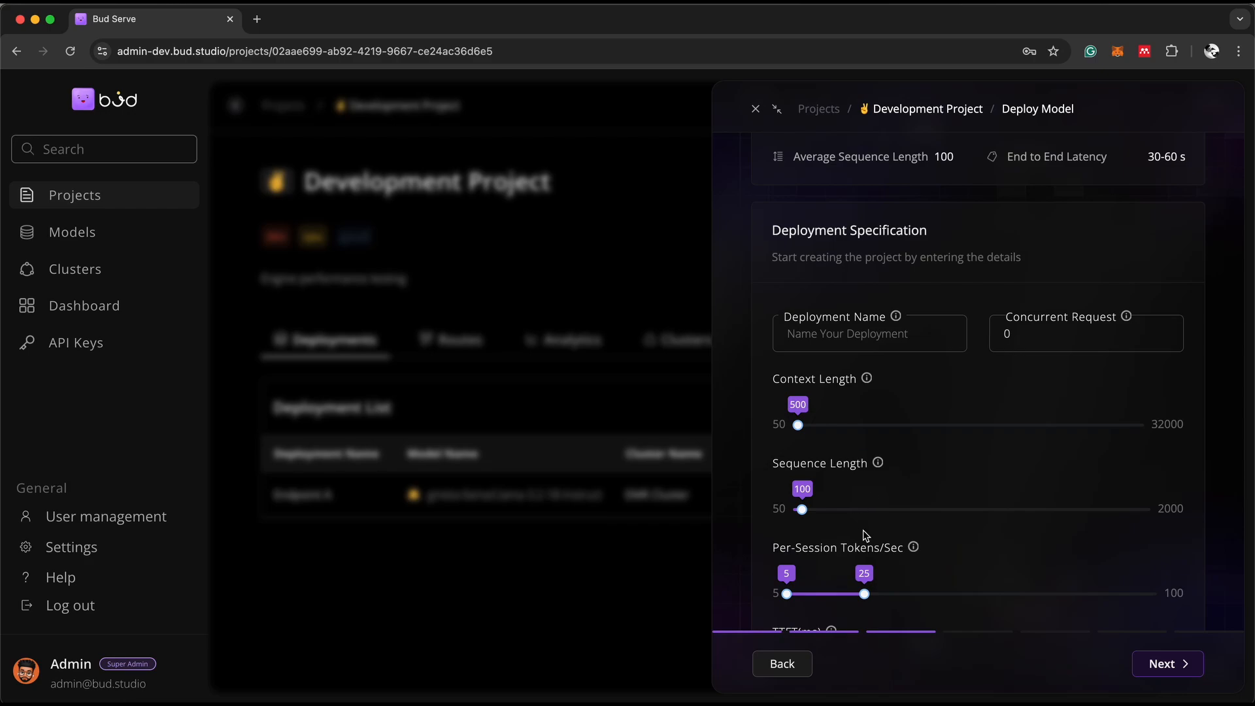
scroll(862, 536, down, 1)
scroll(850, 578, down, 4)
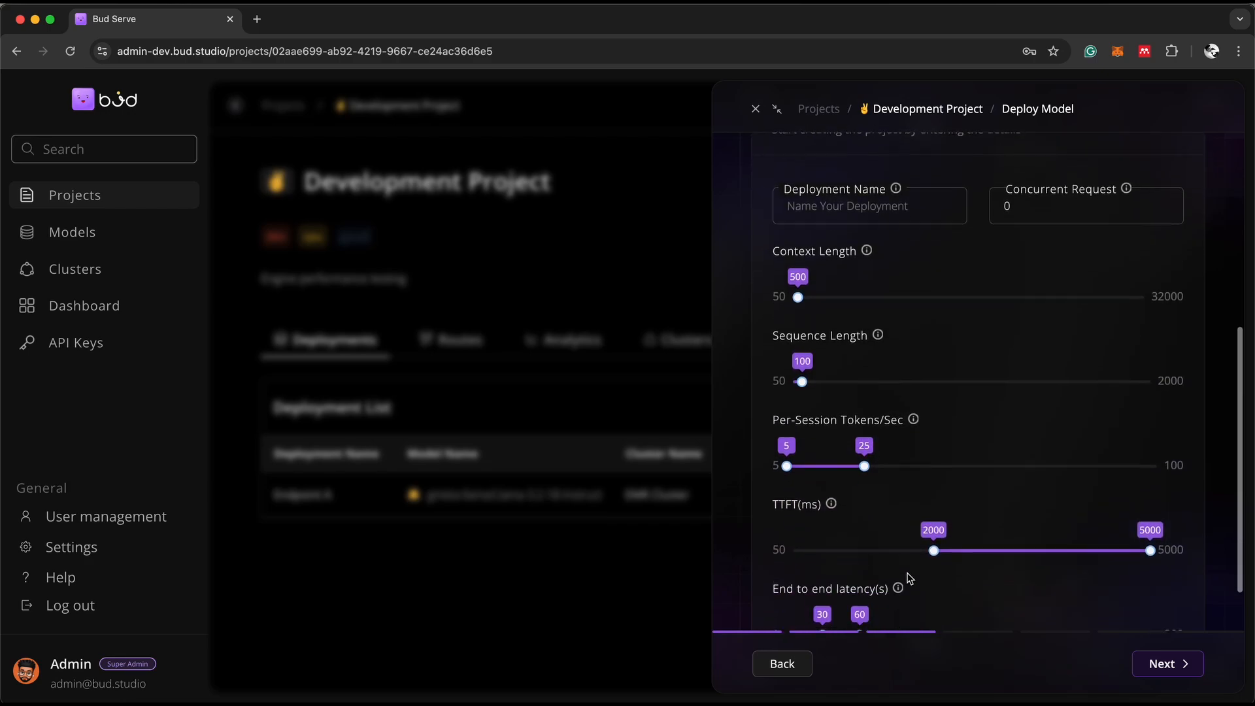
scroll(862, 543, up, 2)
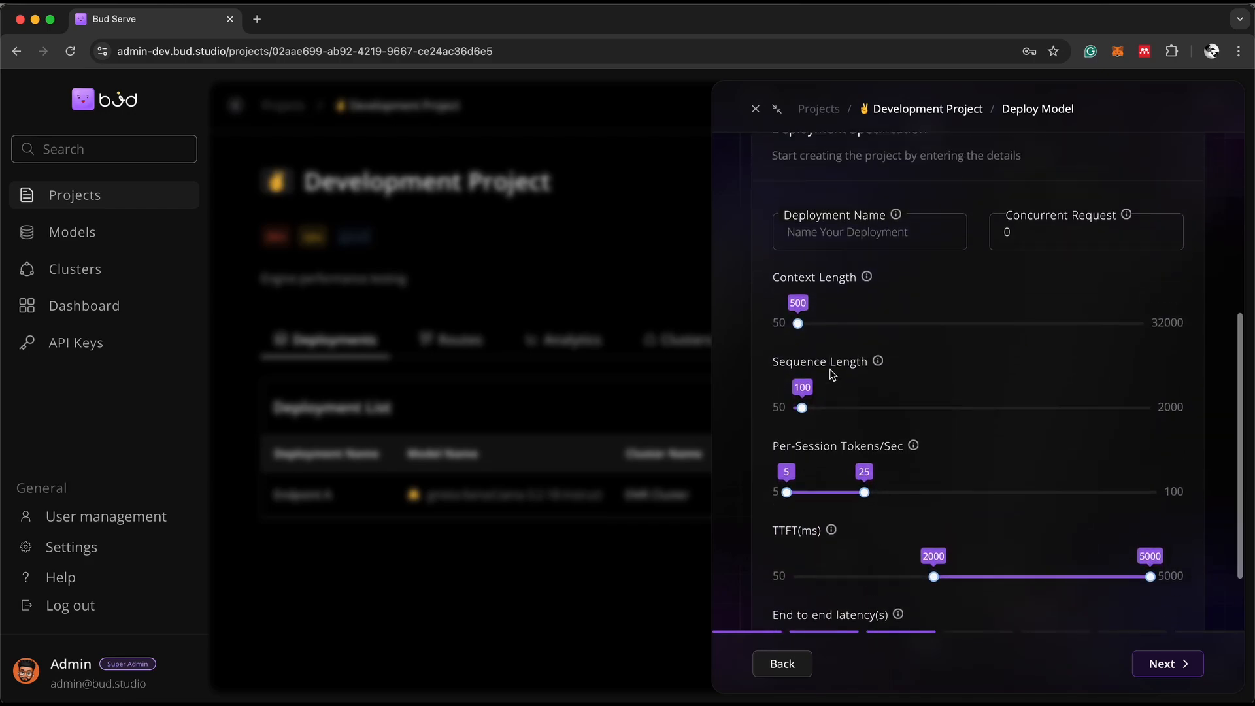
Set the deployment's context length to 50 and the upper end-to-end latency limit to 73 s
drag(800, 328, 773, 335)
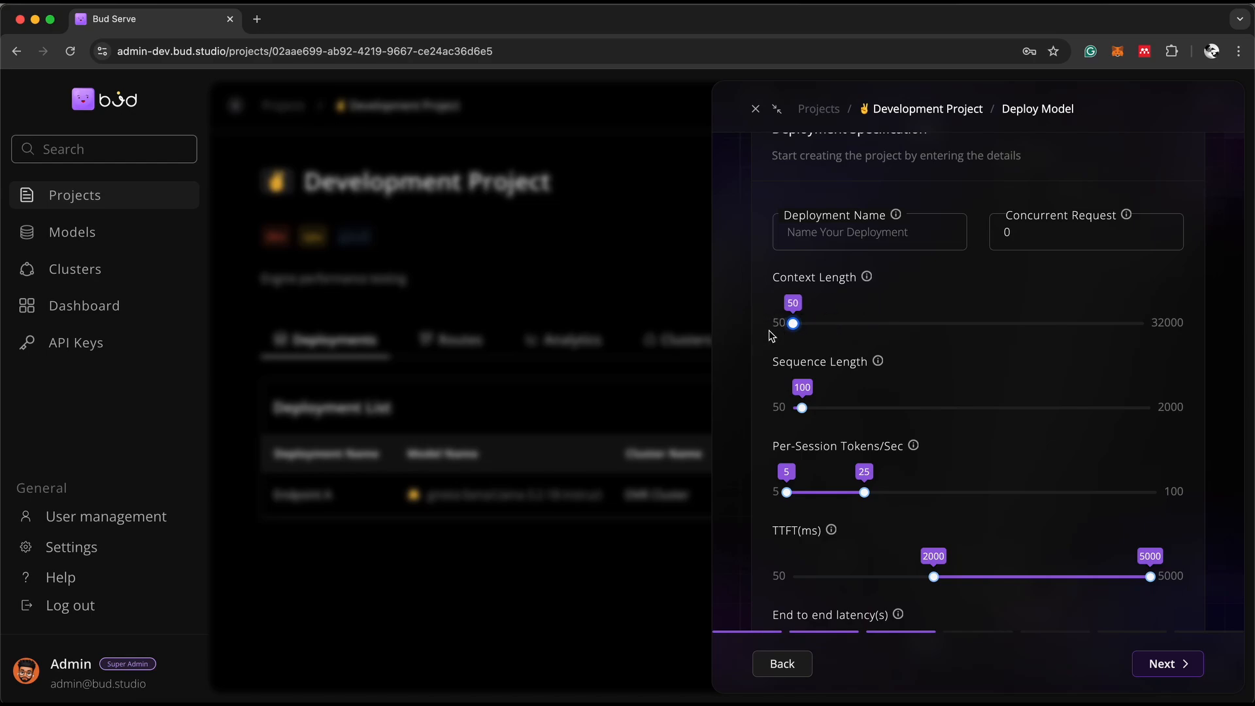
scroll(885, 533, down, 2)
drag(859, 601, 875, 602)
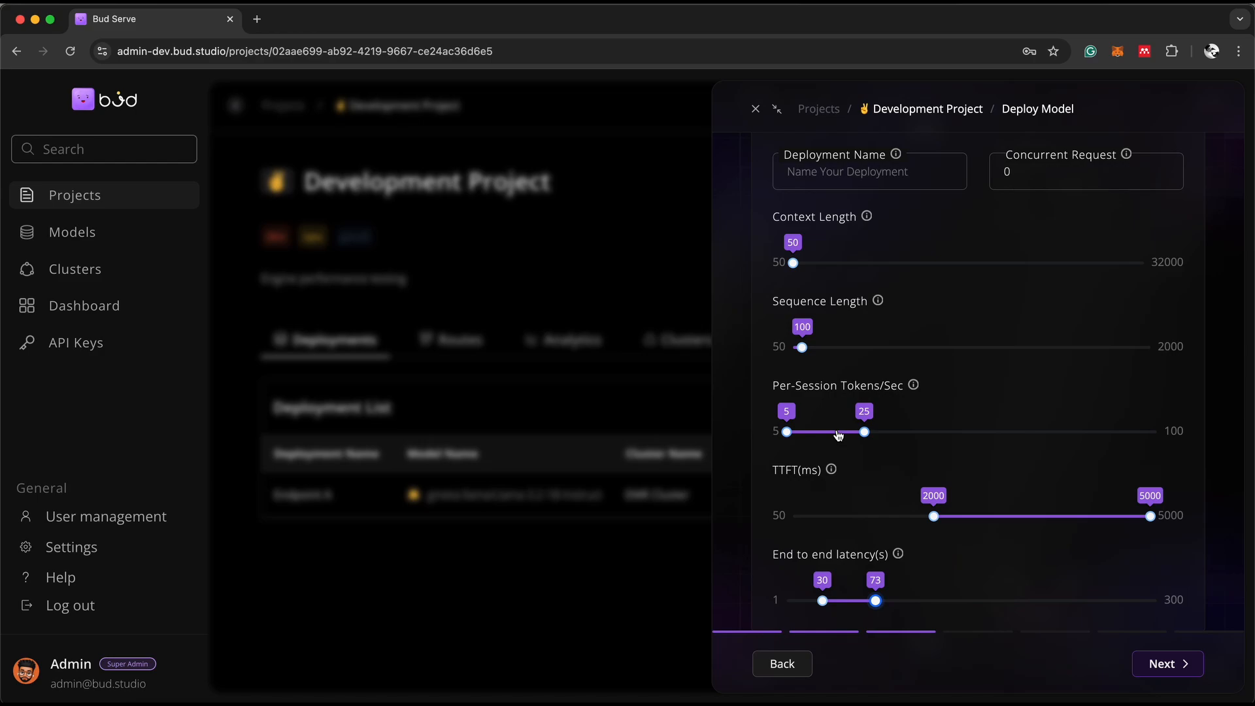
scroll(838, 435, down, 1)
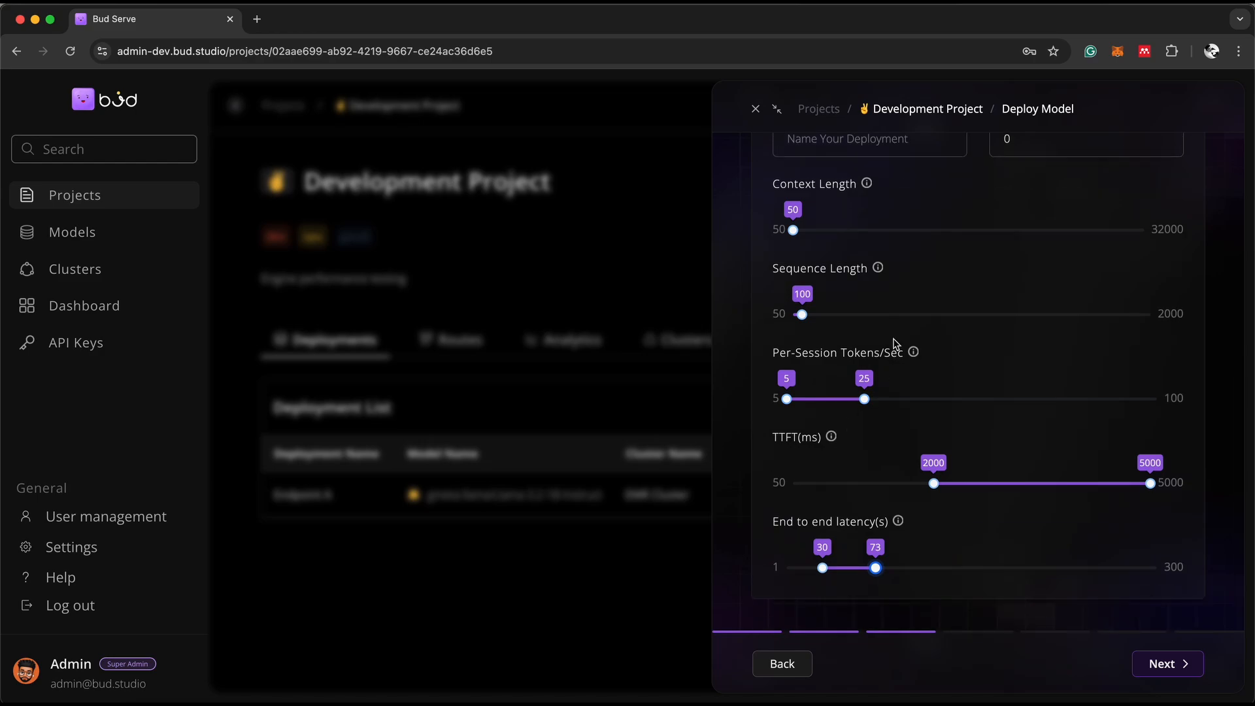
Name the deployment phi, set its concurrent requests to 10 and continue to the cluster selection
scroll(896, 344, up, 3)
click(851, 251)
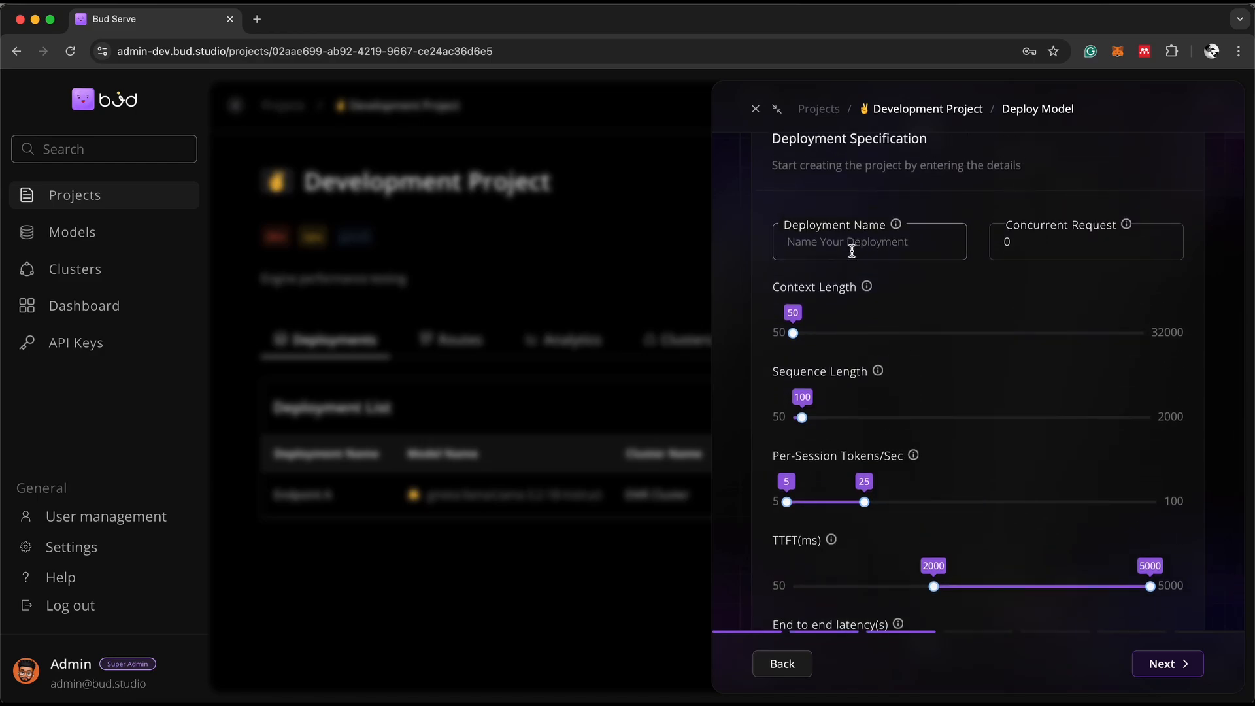
text(phi)
key(Tab)
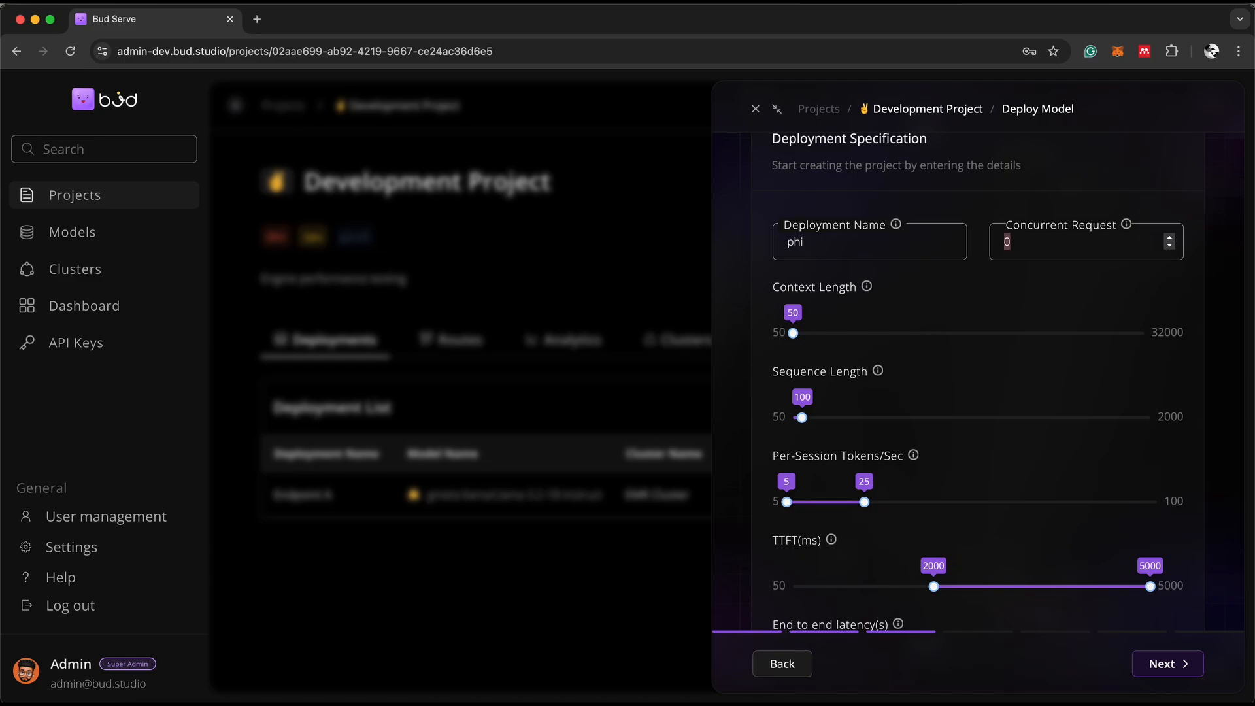
text(10)
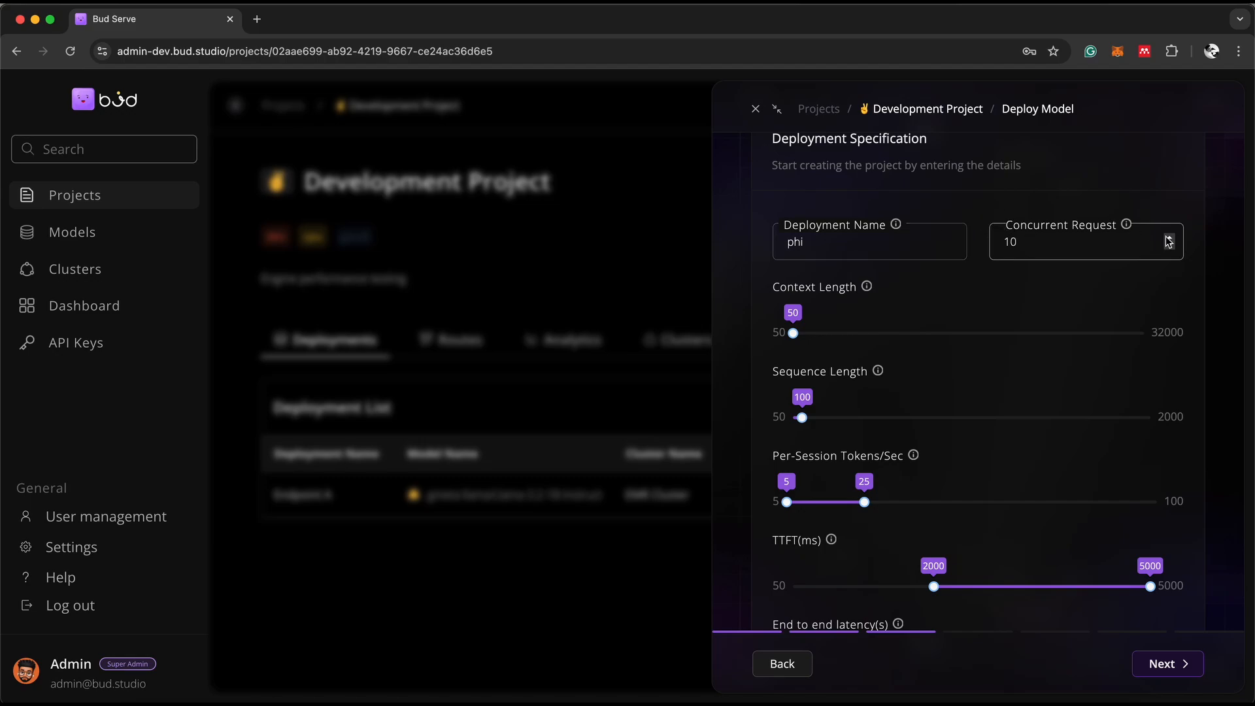
click(1218, 321)
scroll(1151, 457, down, 3)
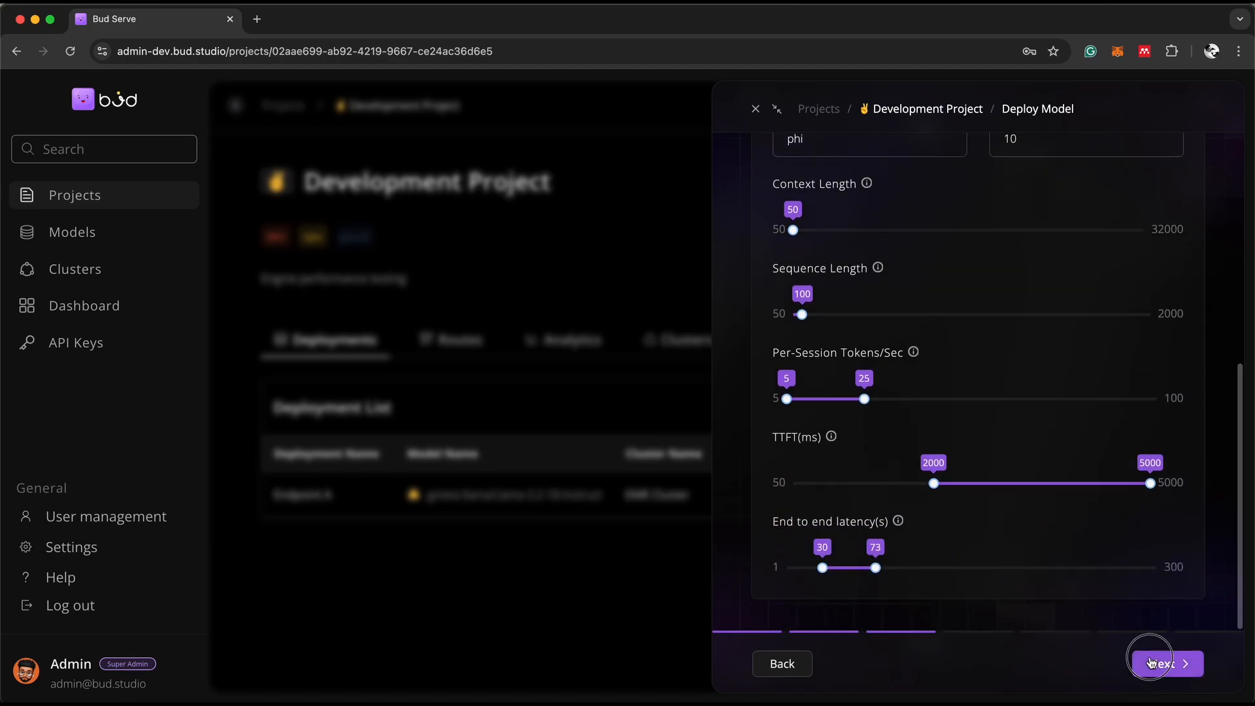
click(1153, 663)
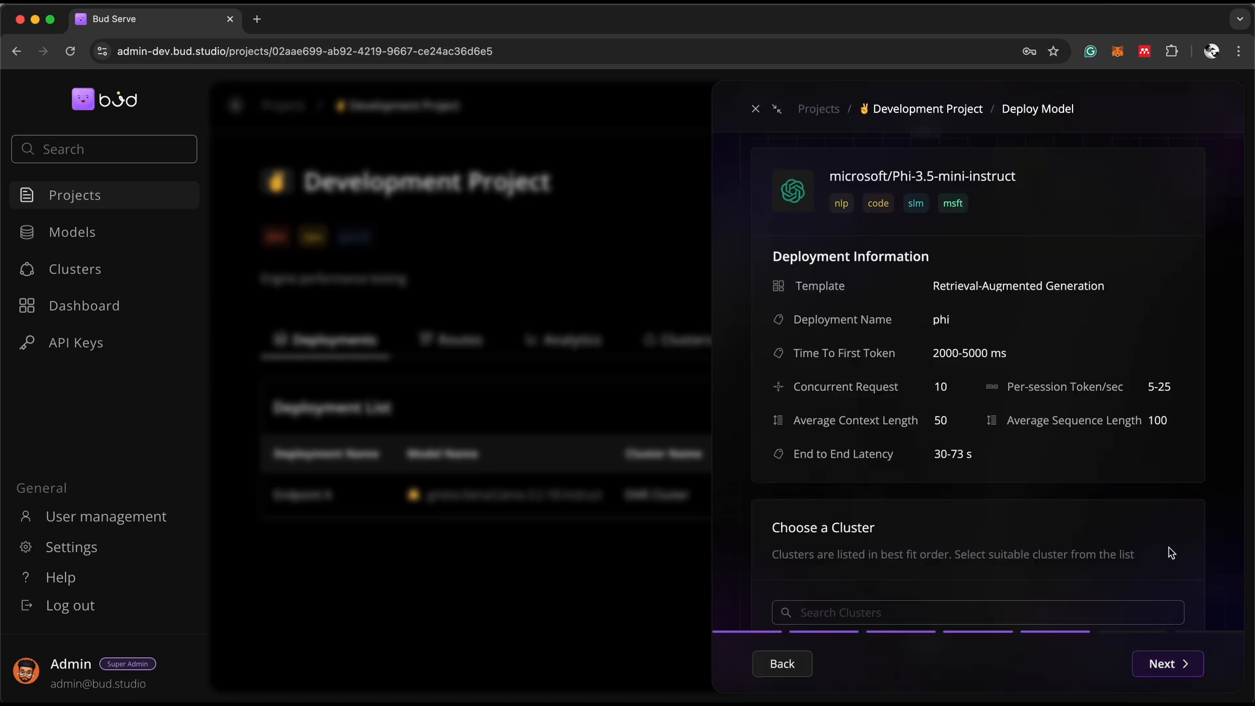
Examine the hardware and expected performance details of EMR Cluster in the cluster recommendations, then collapse them
scroll(1167, 549, down, 5)
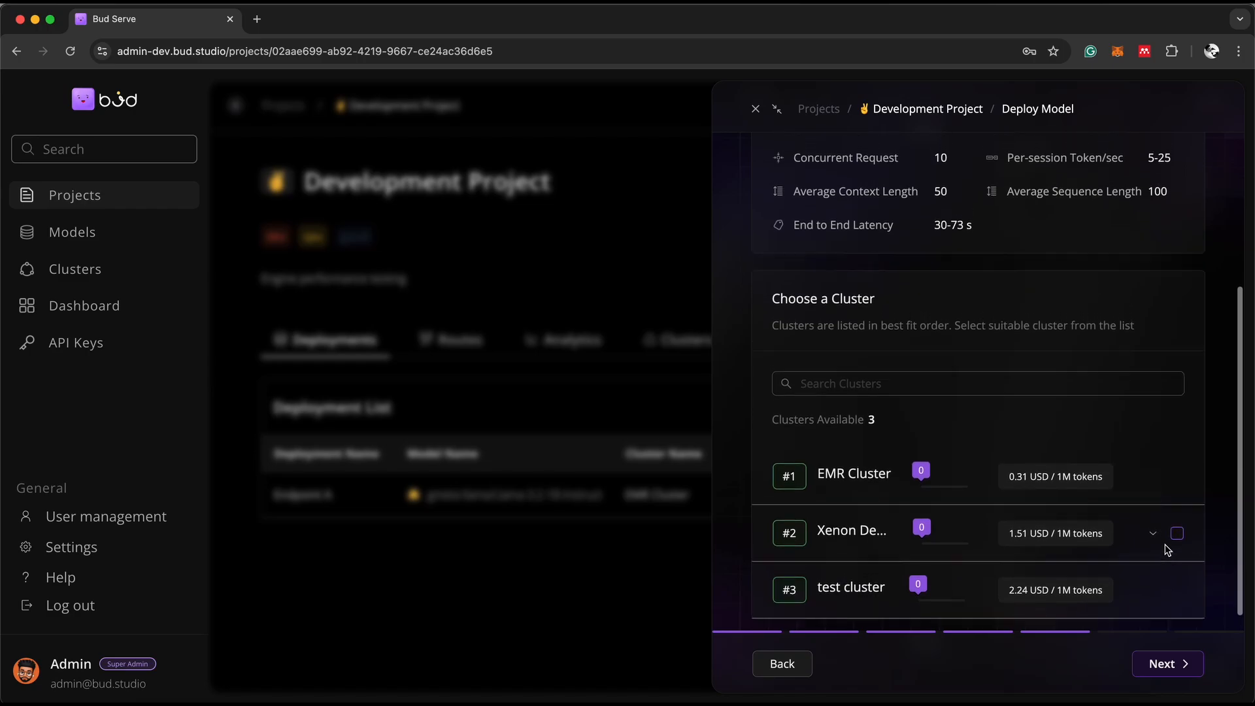
click(1151, 482)
scroll(1029, 524, down, 2)
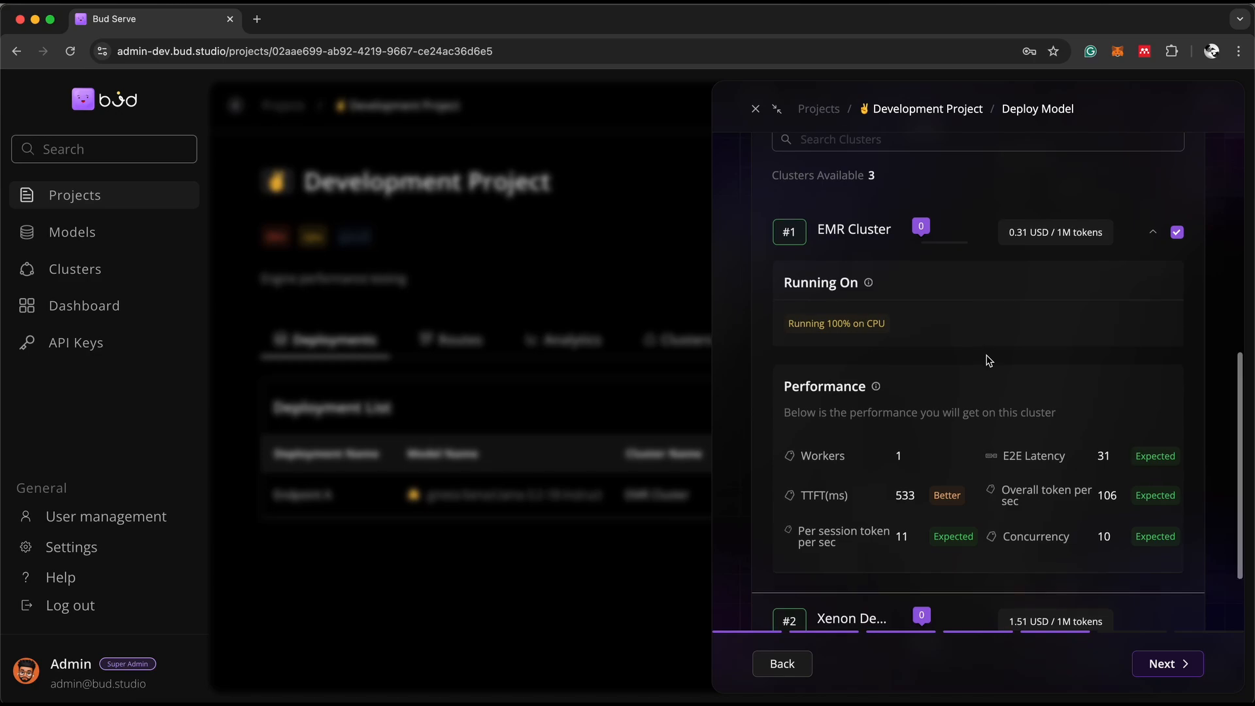
click(1152, 240)
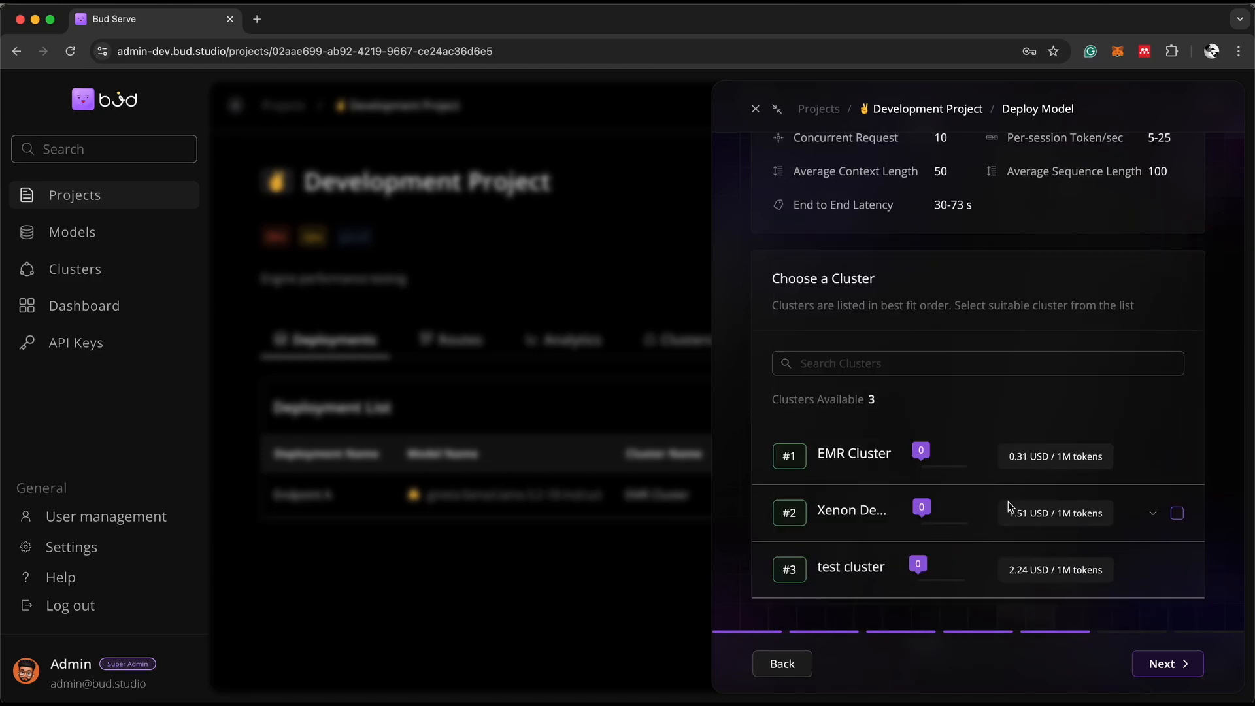
Select EMR Cluster for the deployment, then close the deployment form without continuing
scroll(1008, 456, up, 1)
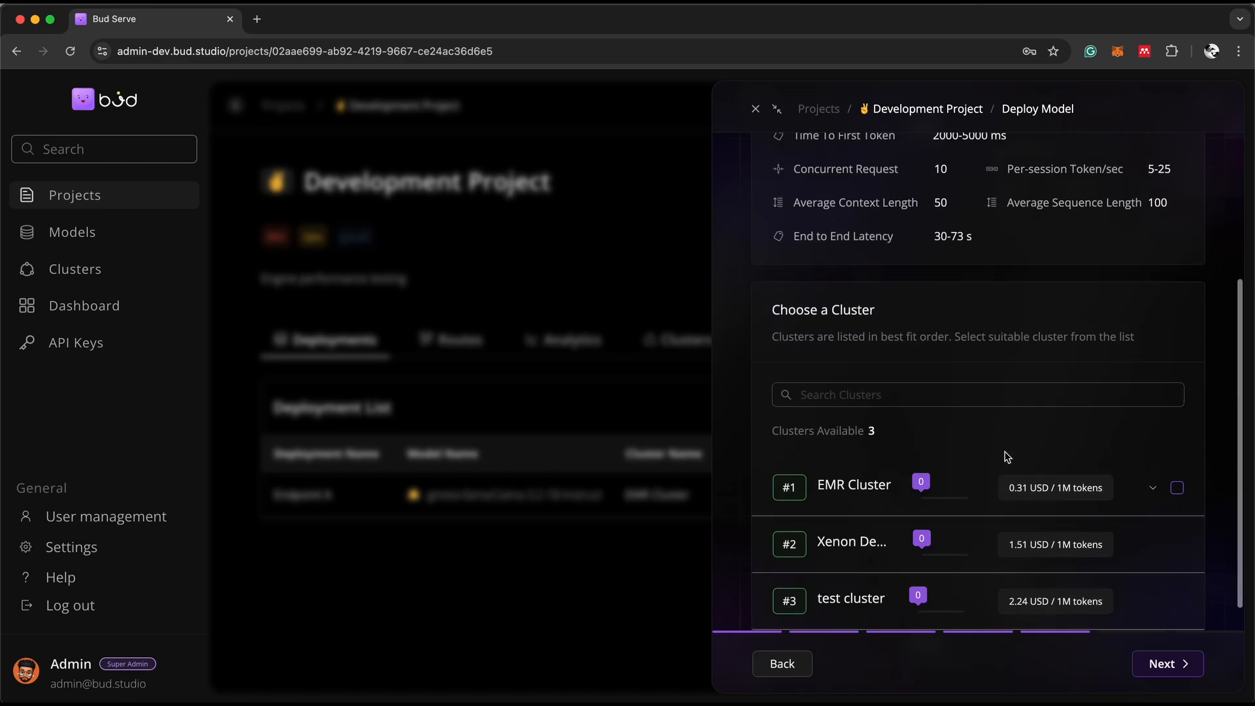
click(1177, 504)
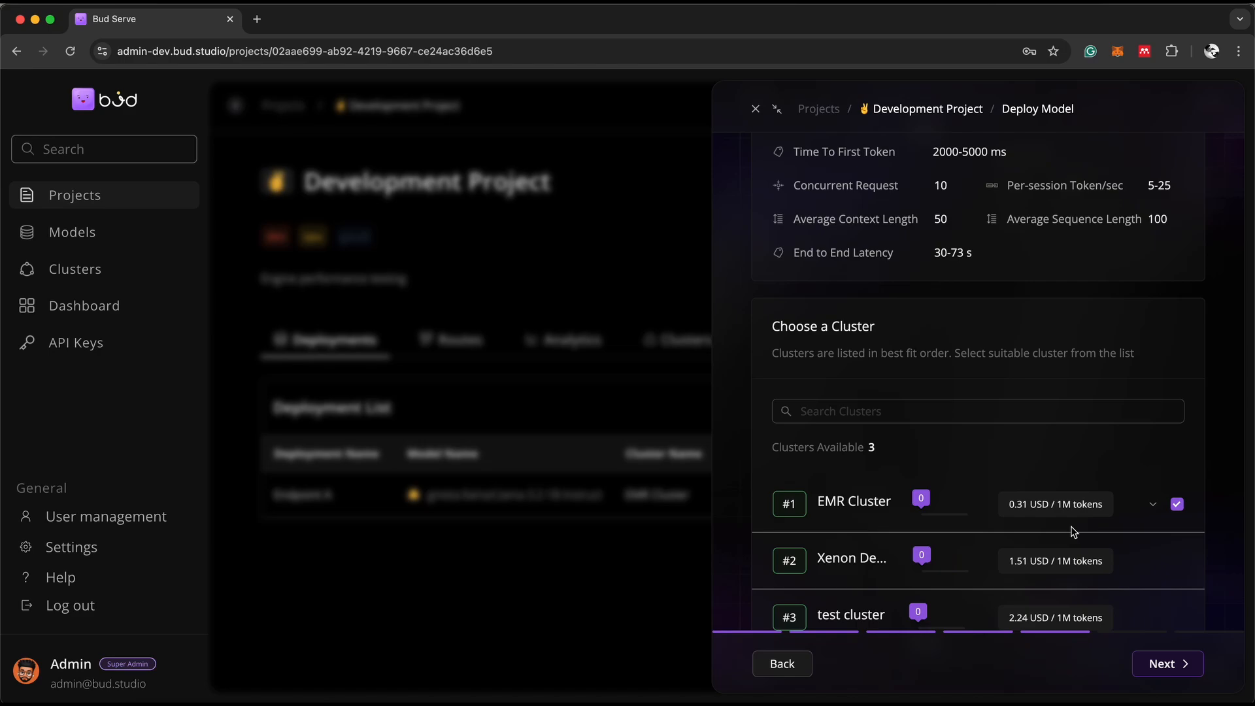
click(606, 605)
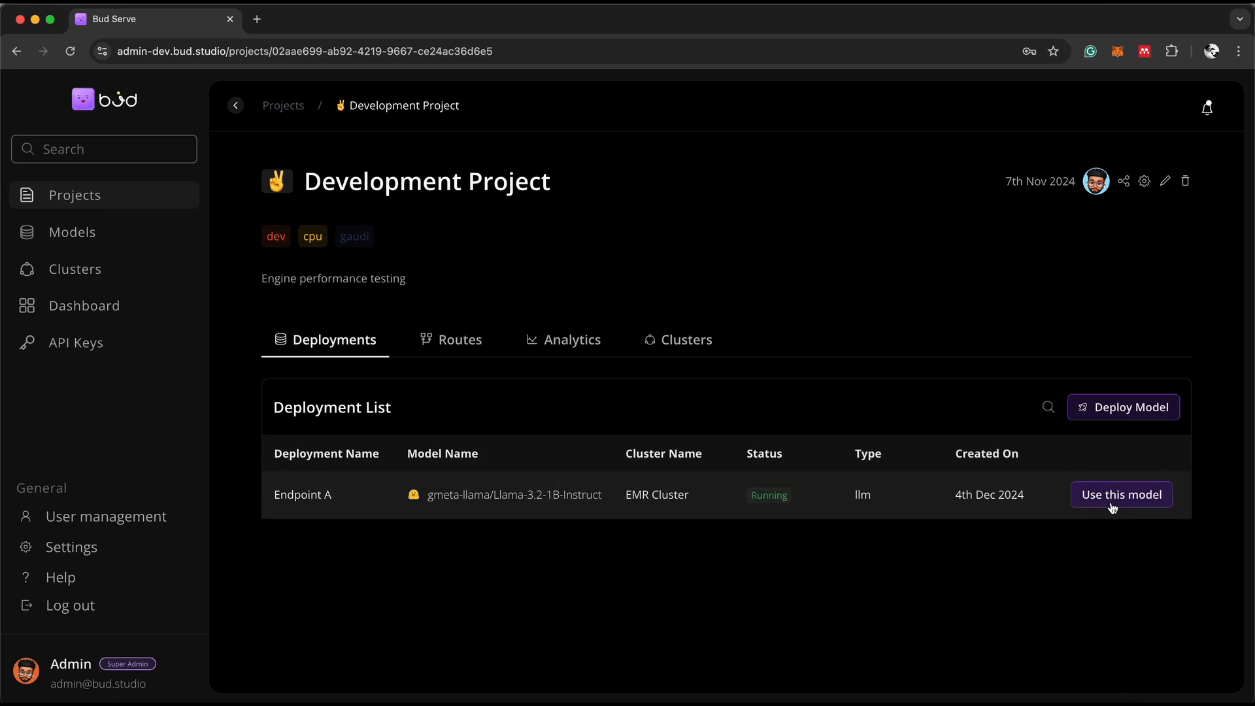
View the usage code snippet for Endpoint A in Python, inspect its model and API key placeholders, and close it
click(1120, 496)
scroll(974, 530, down, 2)
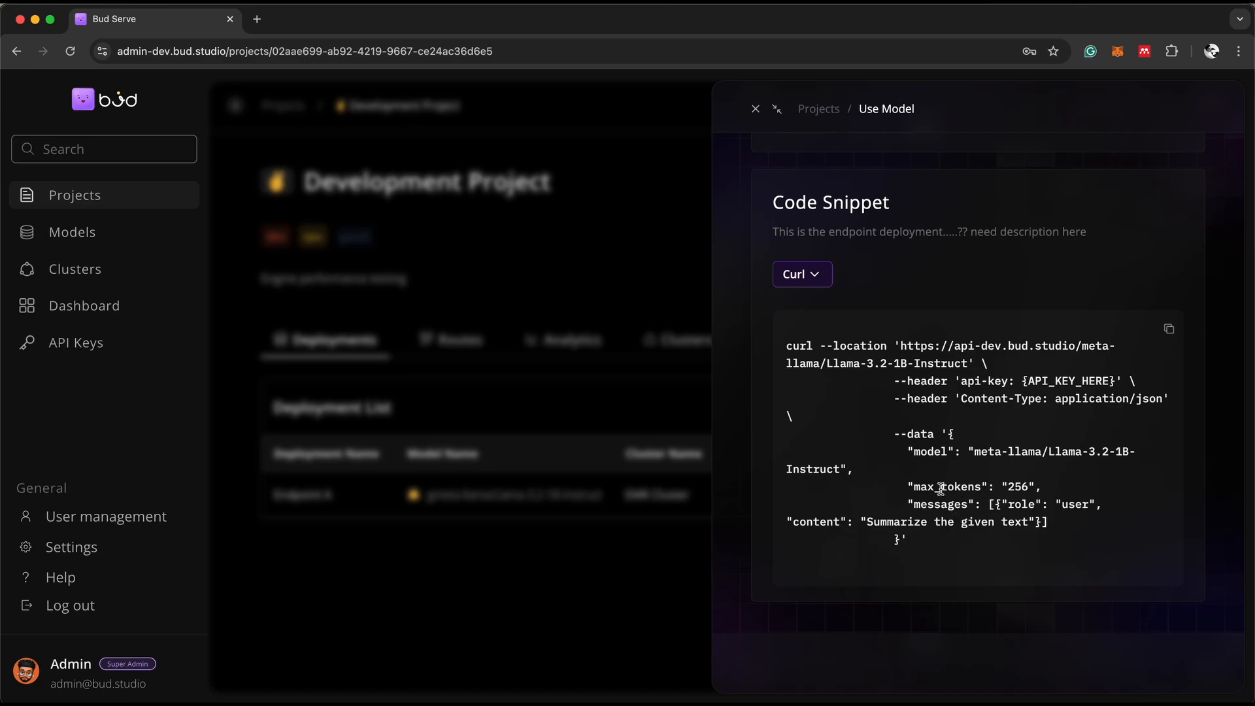
click(821, 276)
click(812, 351)
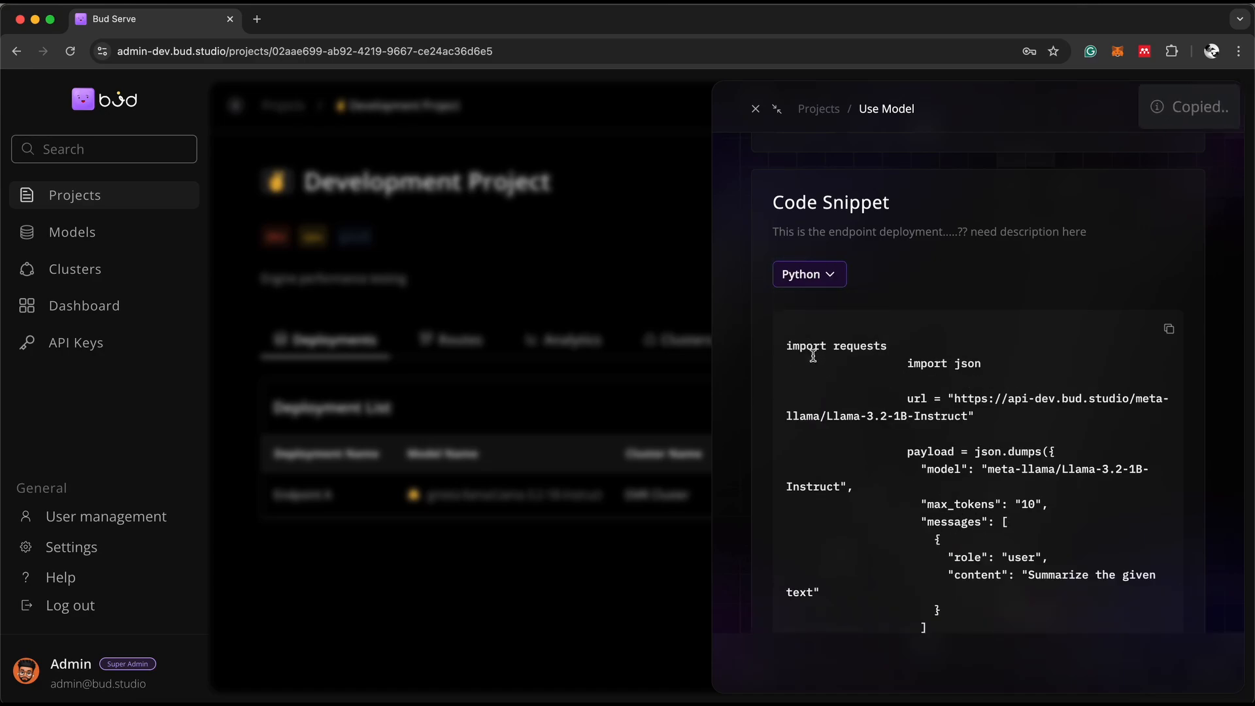
scroll(871, 526, down, 3)
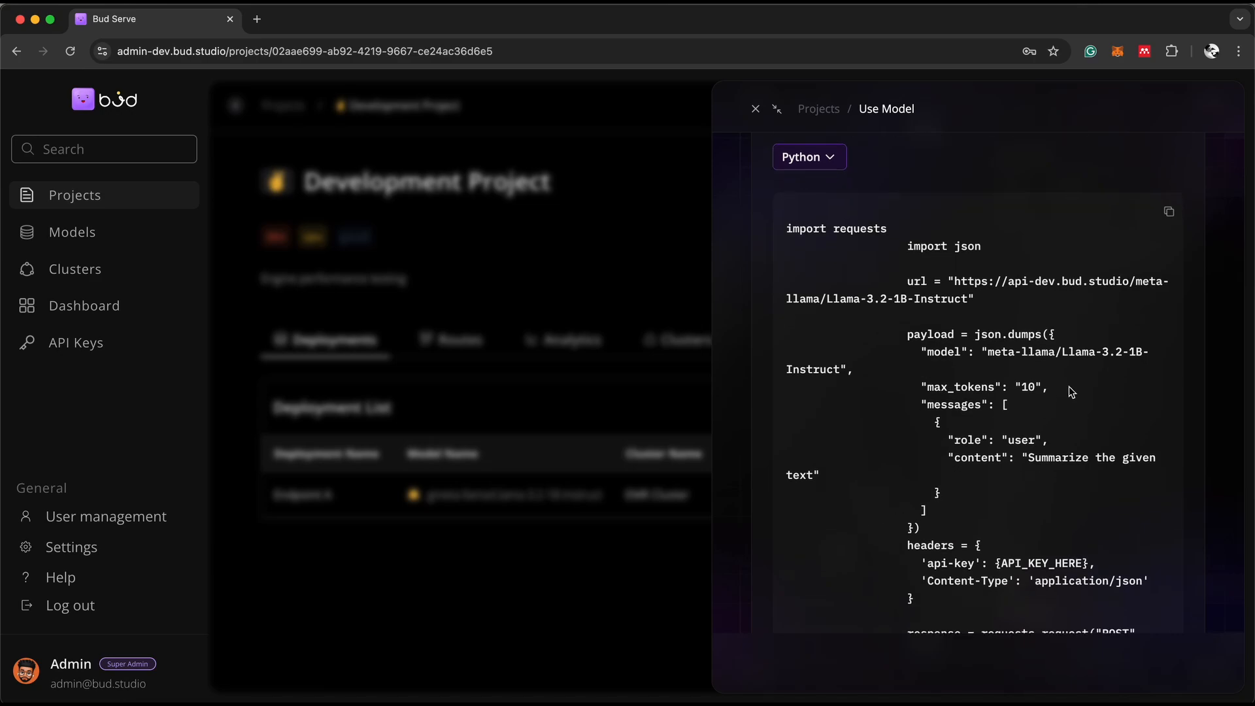
drag(987, 356, 834, 368)
double_click(1009, 564)
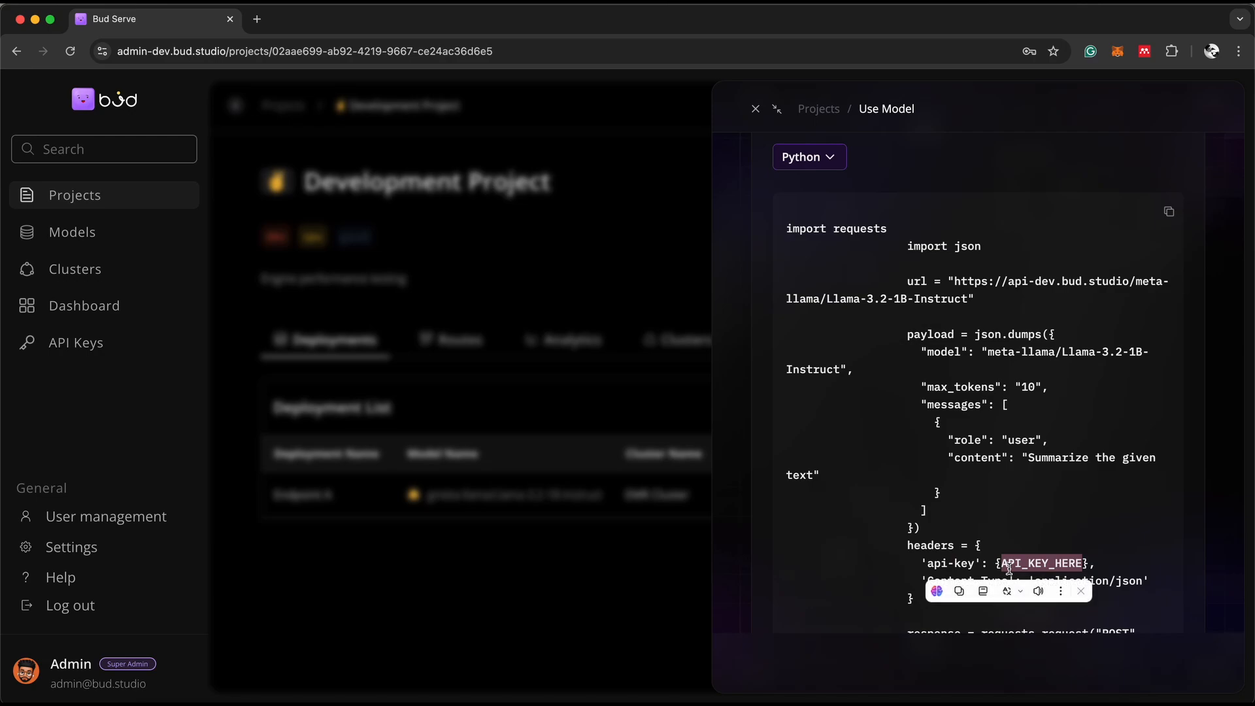
click(595, 594)
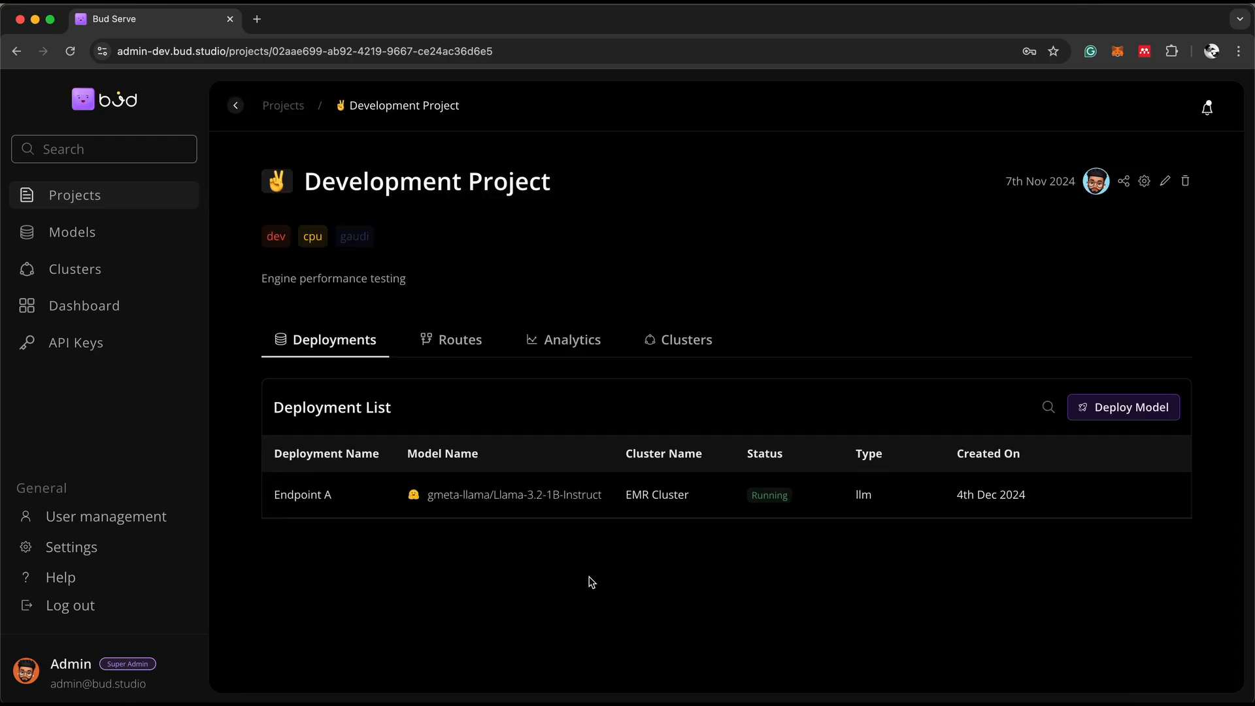
Start a new Bud serve key for Development Project and view the available expiry options
click(108, 347)
click(333, 305)
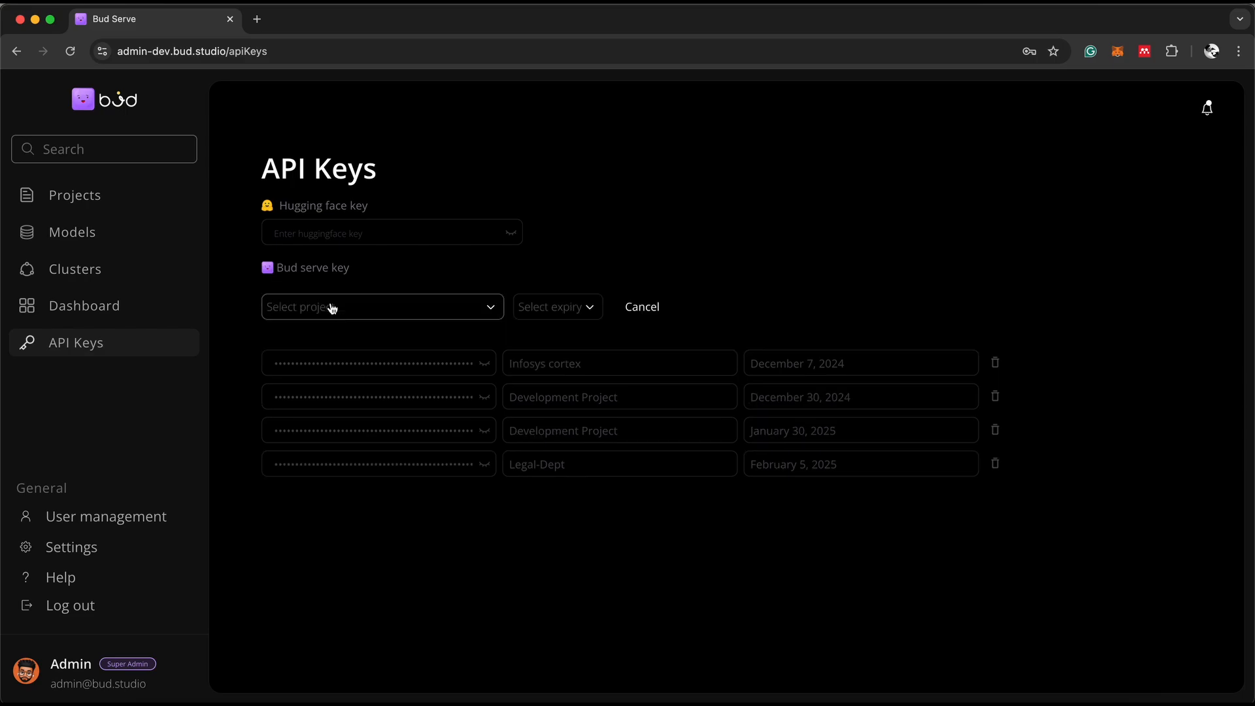
click(395, 315)
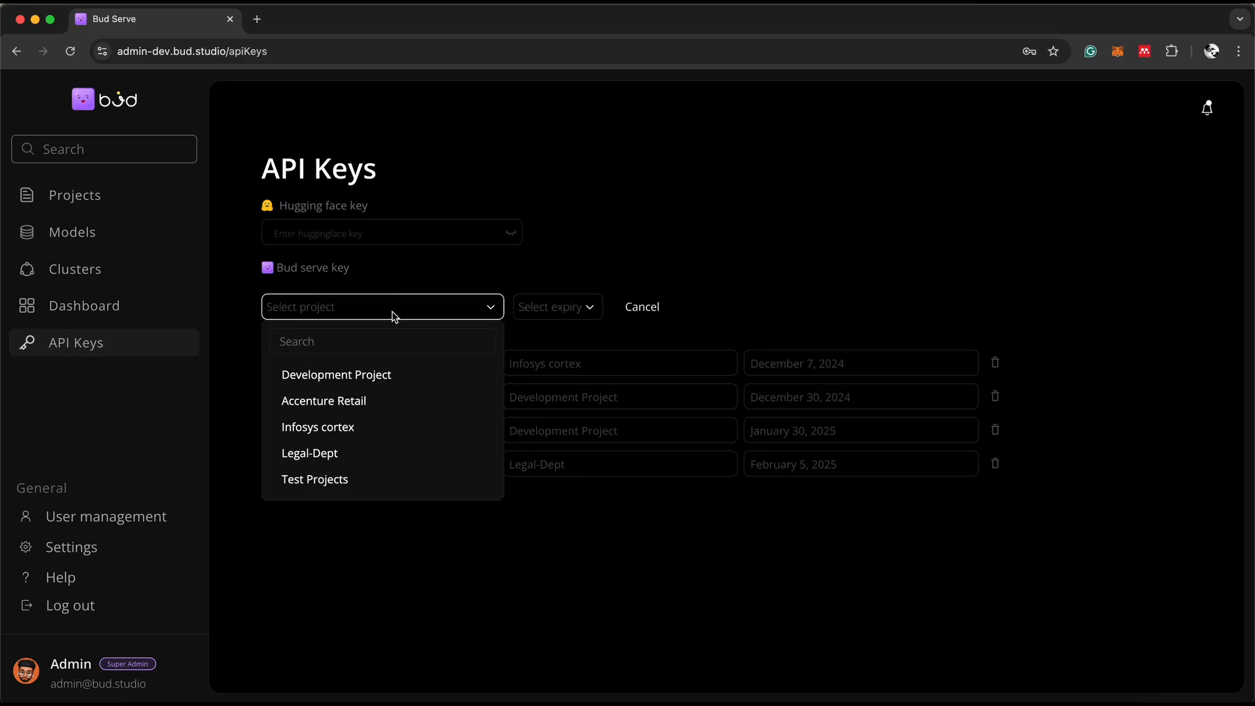
click(357, 387)
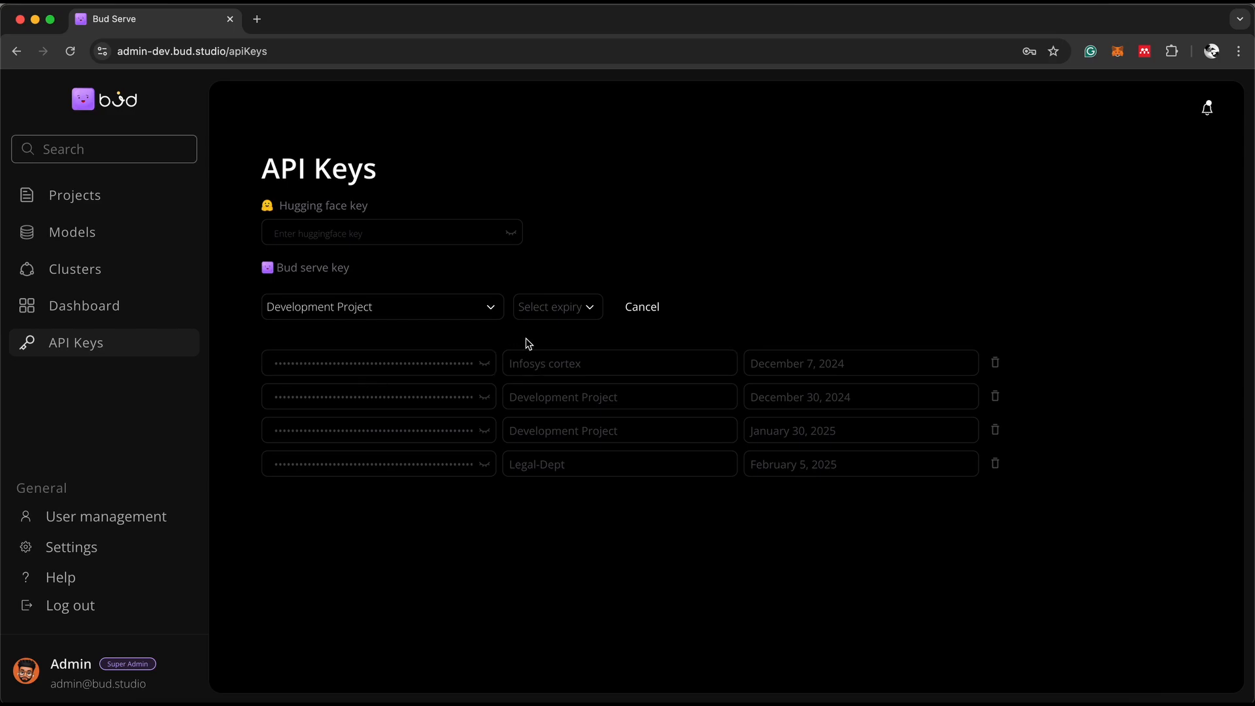
click(565, 305)
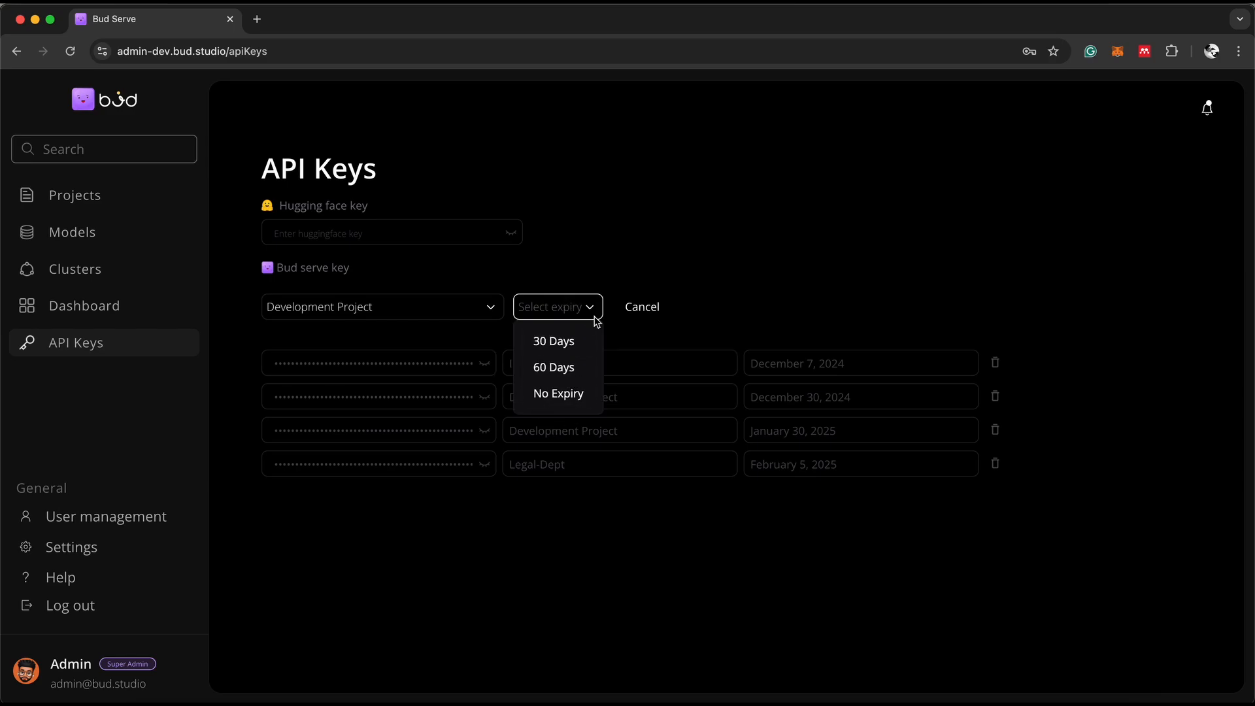
click(654, 277)
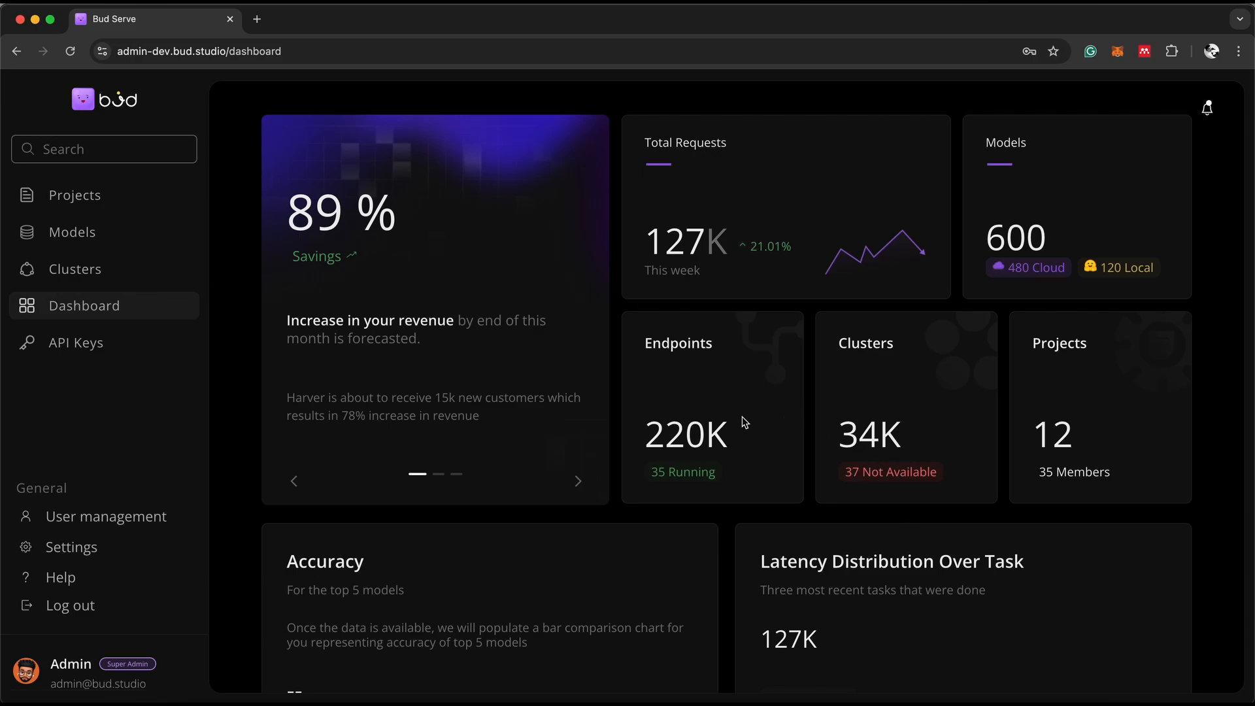
Examine the dashboard's request, model, accuracy, latency, utilization and API call metrics
scroll(966, 557, down, 4)
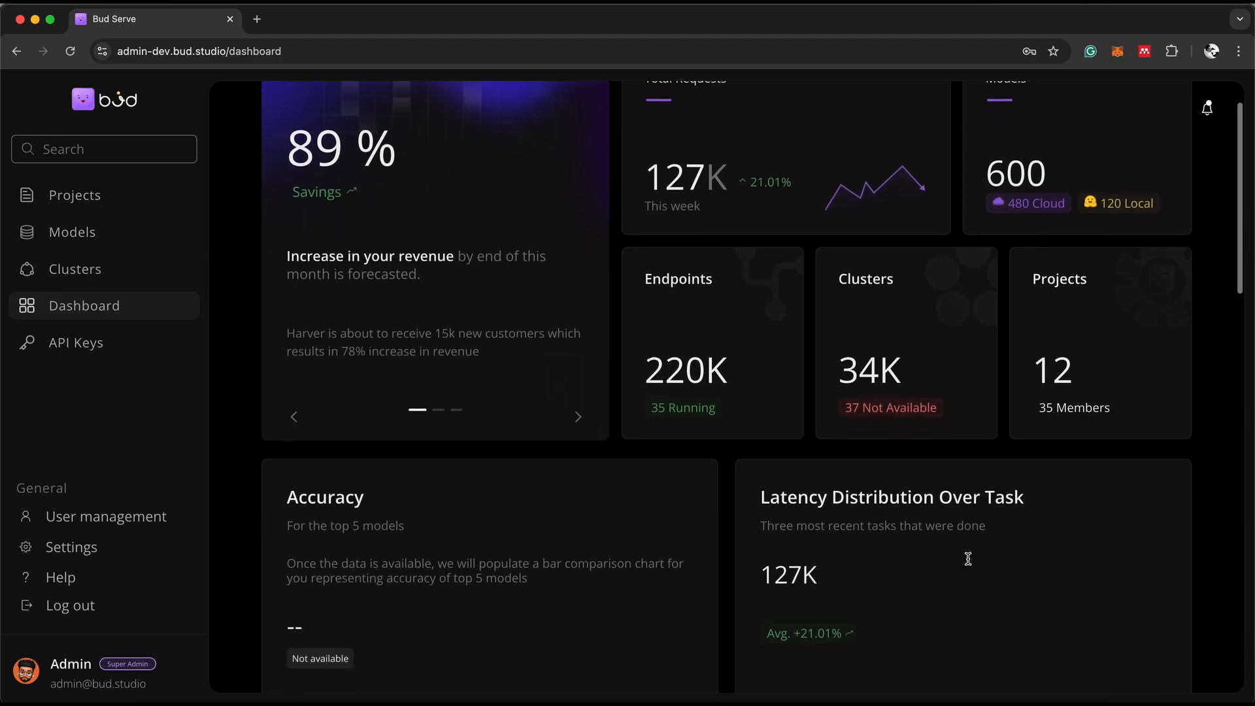
scroll(852, 618, down, 9)
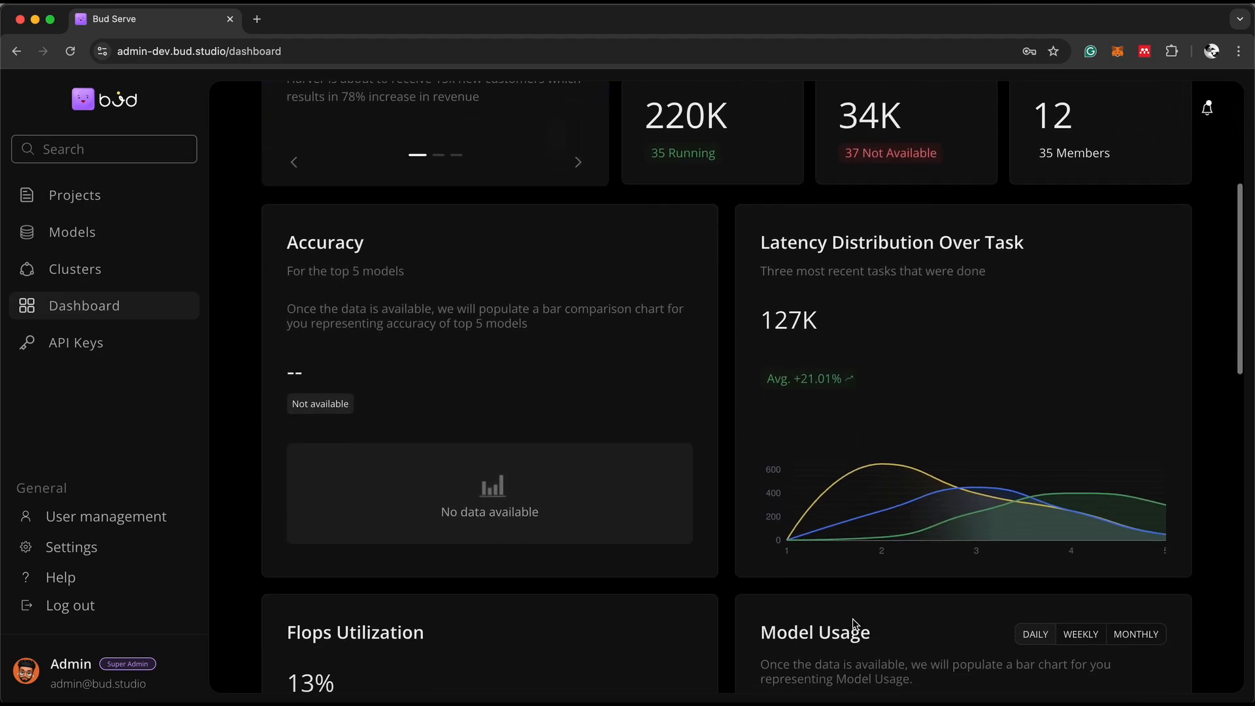
scroll(429, 585, down, 6)
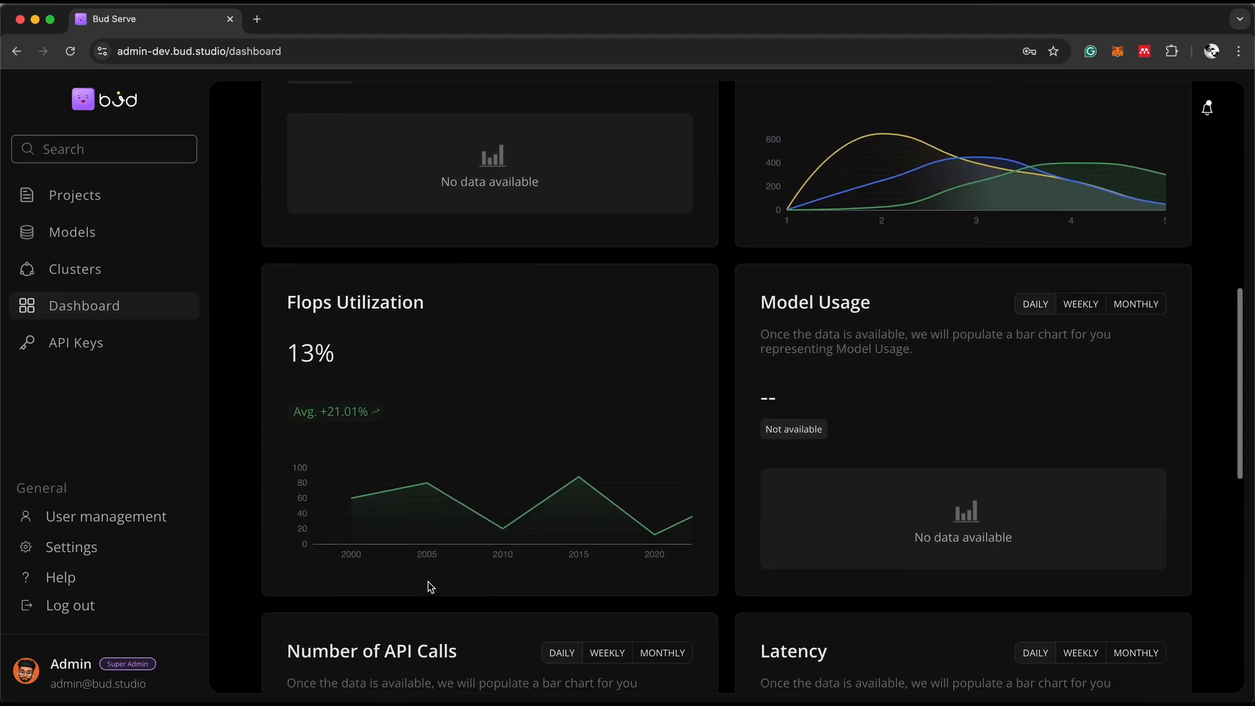
scroll(624, 648, down, 2)
scroll(690, 617, down, 3)
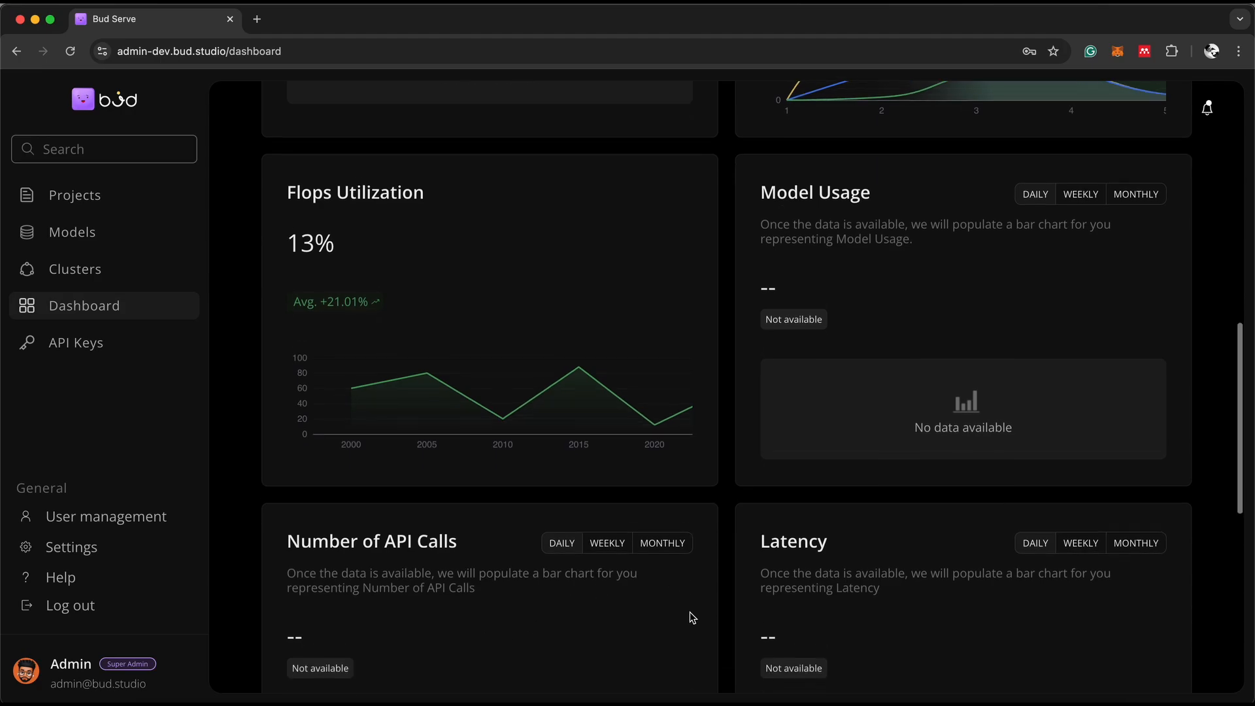
scroll(689, 612, down, 10)
scroll(689, 612, up, 17)
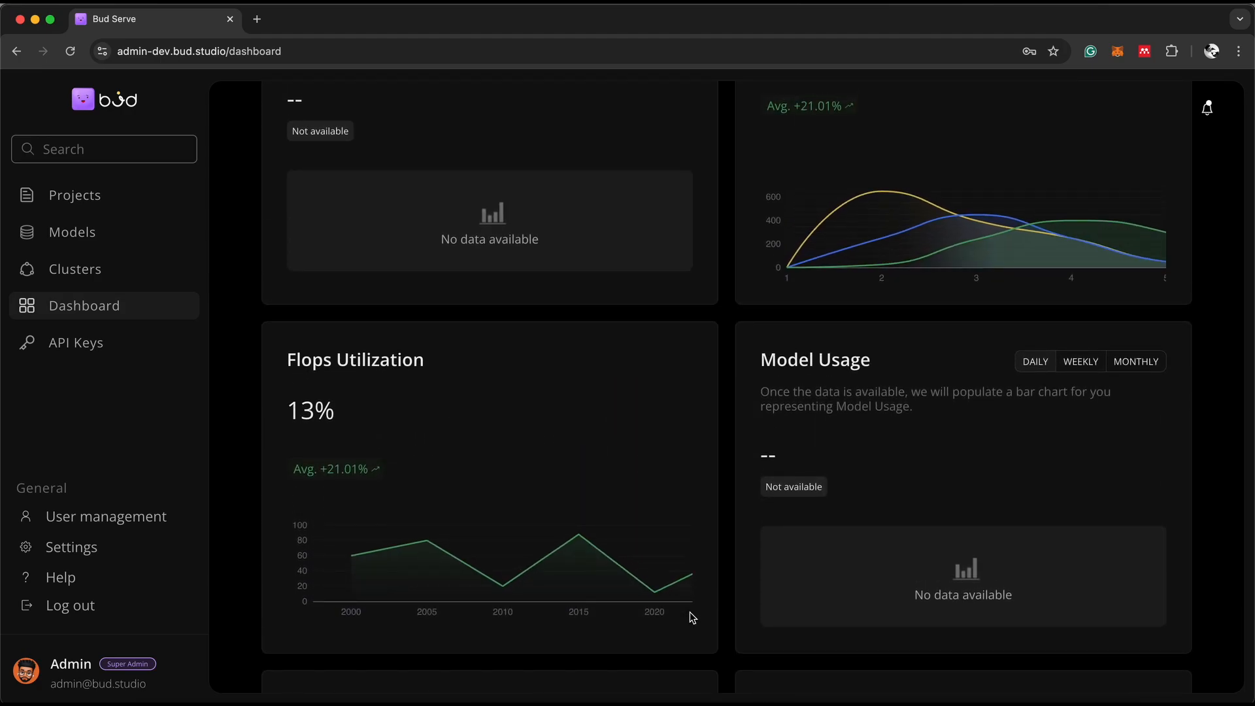
scroll(689, 612, up, 6)
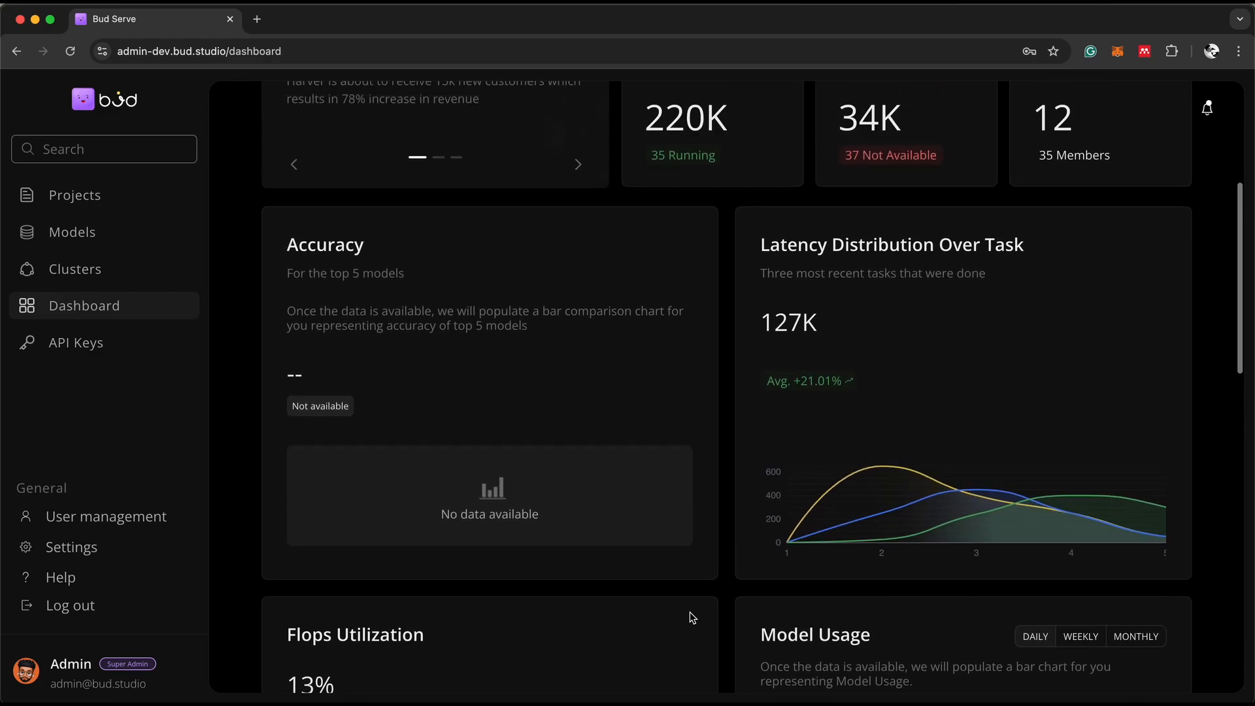
scroll(690, 617, up, 3)
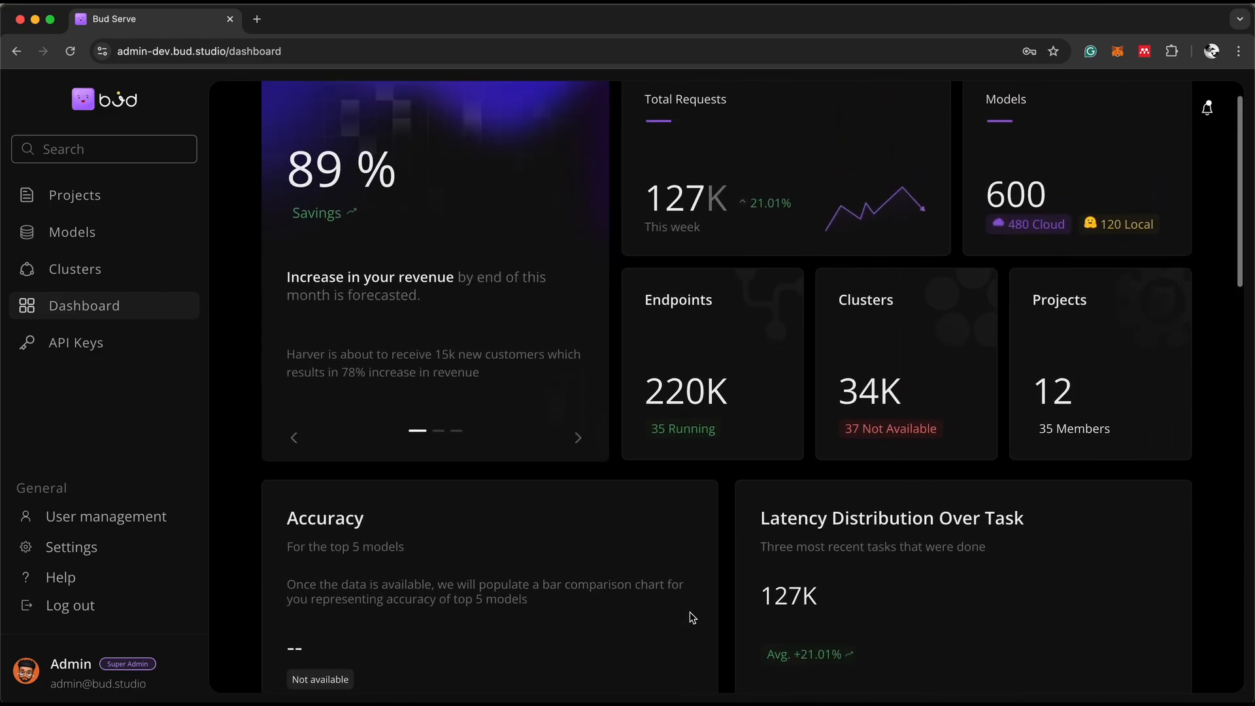